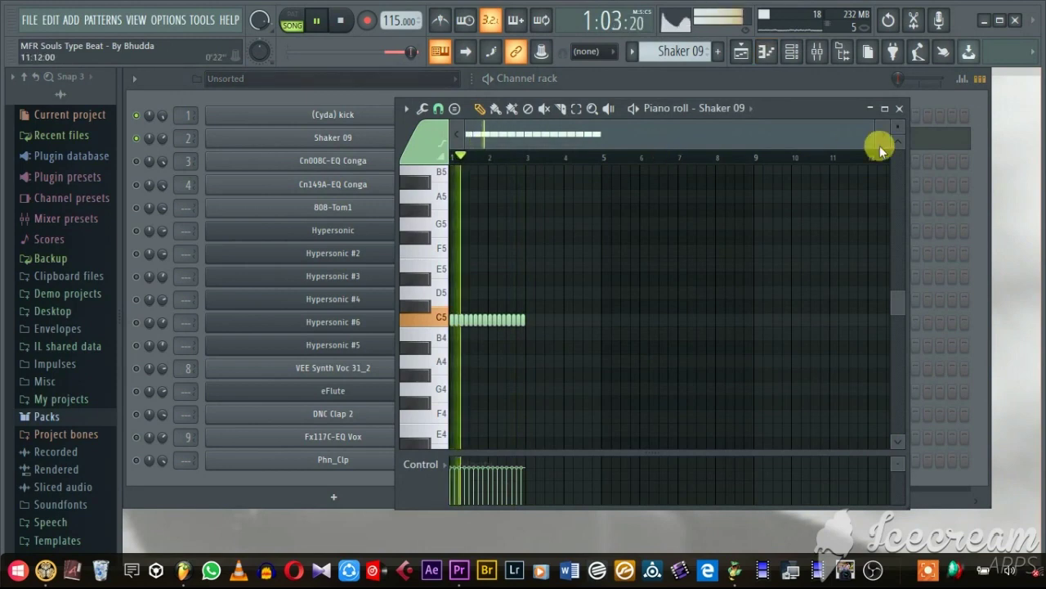
- Review the Shaker 09 notes in the maximized piano roll, reposition playback early in bar 1, and close the editor
left_click(884, 108)
left_click_drag(315, 127, 213, 123)
left_click(219, 125)
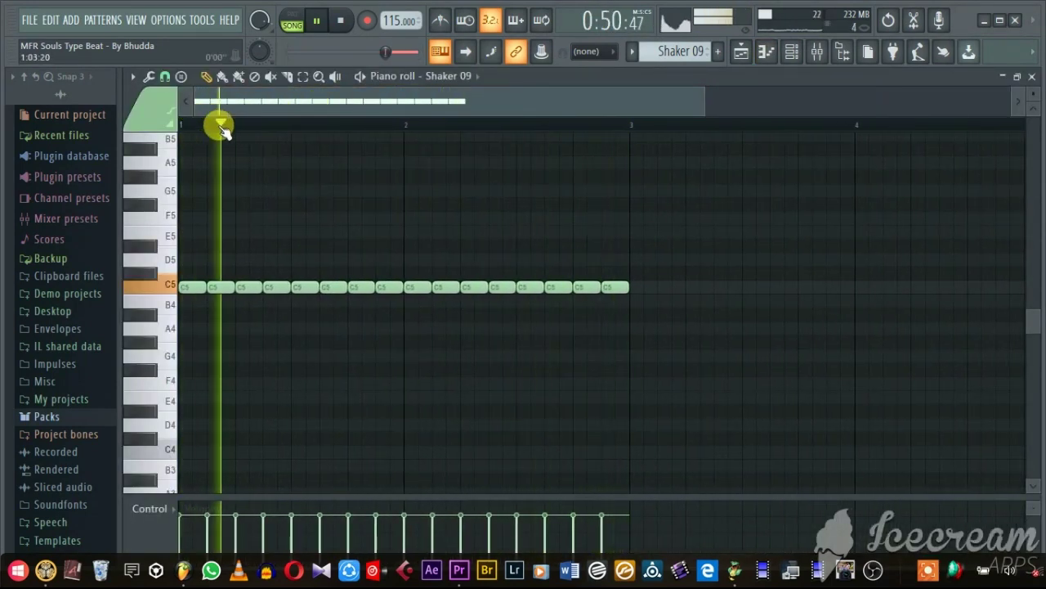
left_click(1031, 77)
- Unmute the Cn008C-EQ Conga channel and review its pattern's notes in the piano roll
left_click(138, 160)
scroll(664, 53, "down", 1)
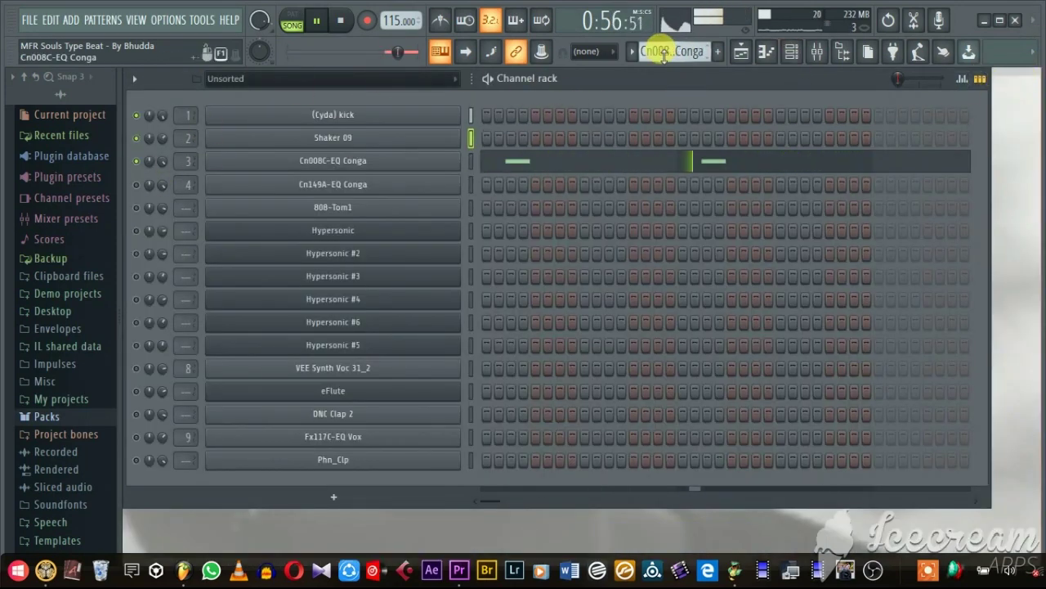
right_click(355, 168)
left_click(491, 161)
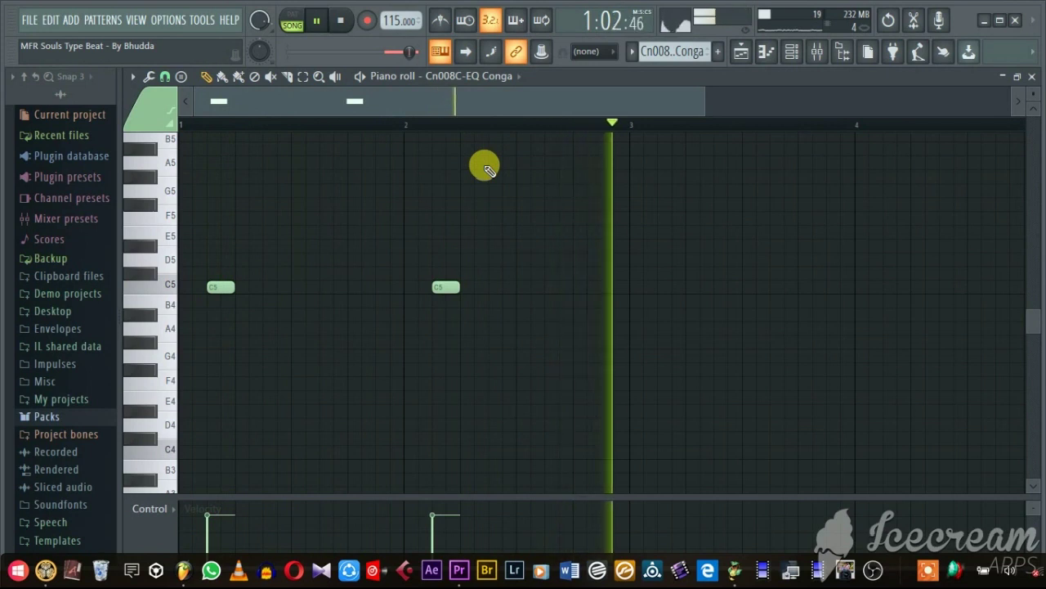
left_click(1031, 76)
- Switch to the Cn149A-EQ Conga pattern and examine that channel's notes in the piano roll
scroll(645, 48, "down", 1)
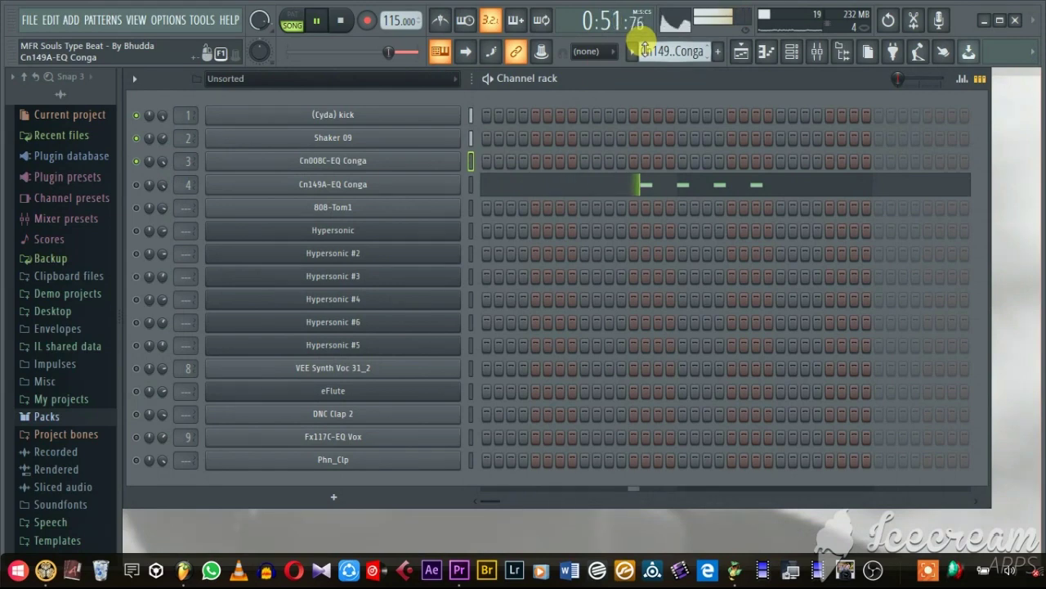
right_click(264, 188)
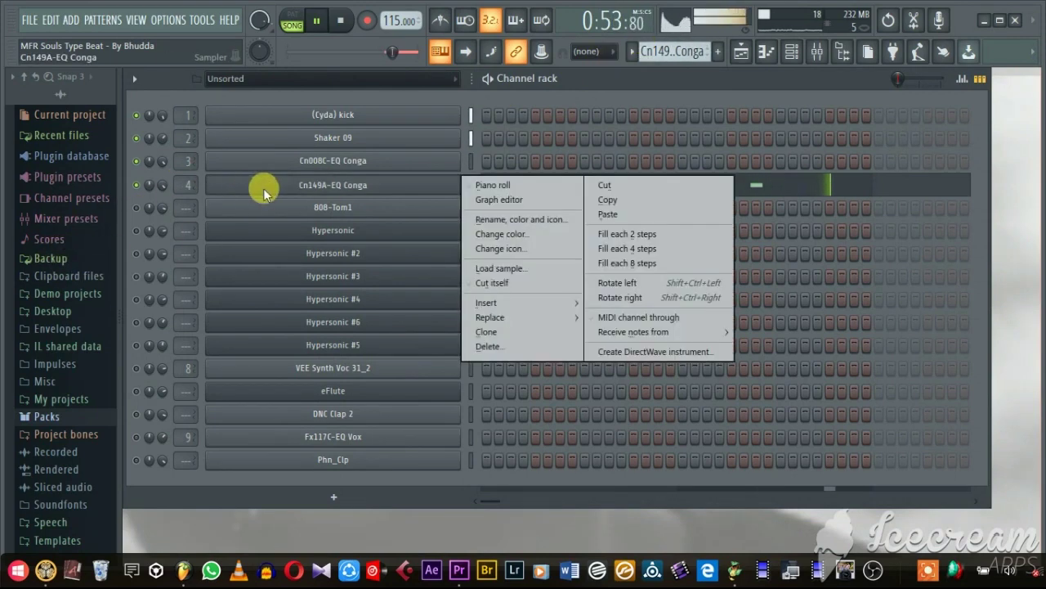
left_click(509, 186)
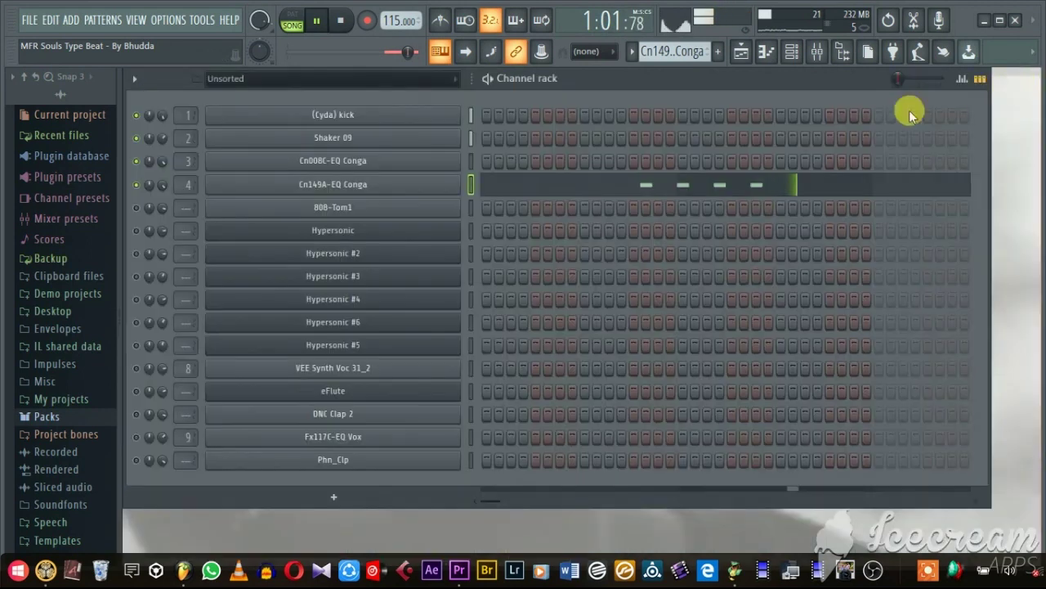
left_click(1032, 76)
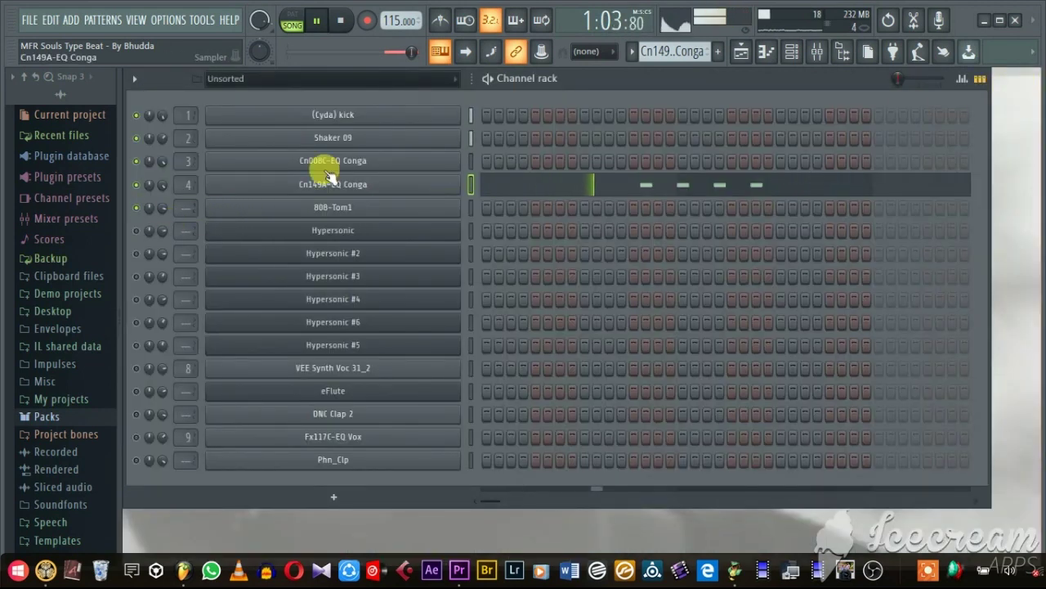
- Switch to the 808-Tom1 pattern and examine the tom's note placement in the piano roll
scroll(651, 51, "down", 1)
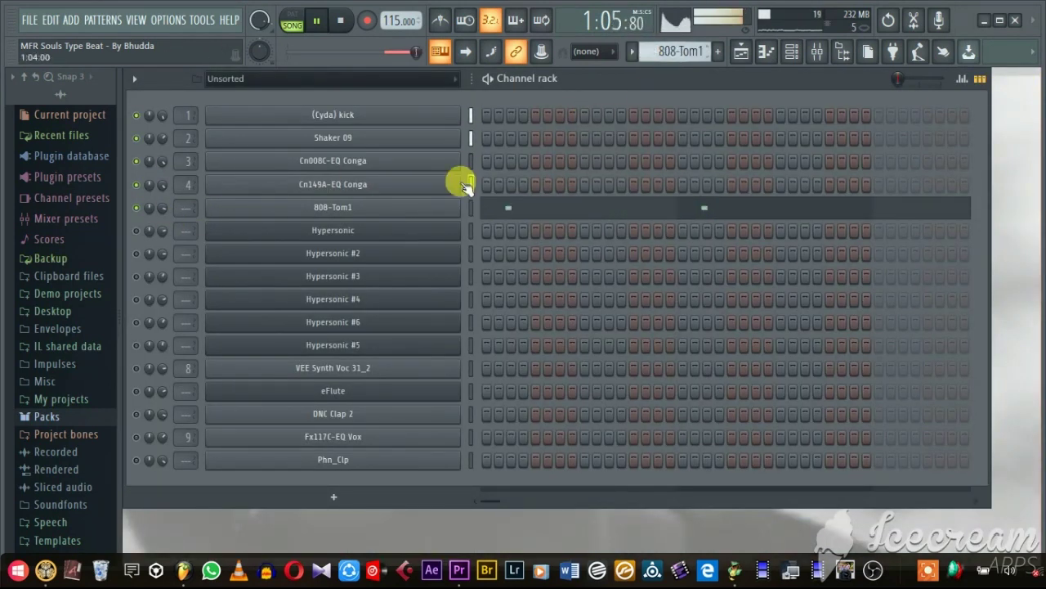
right_click(470, 204)
left_click(481, 207)
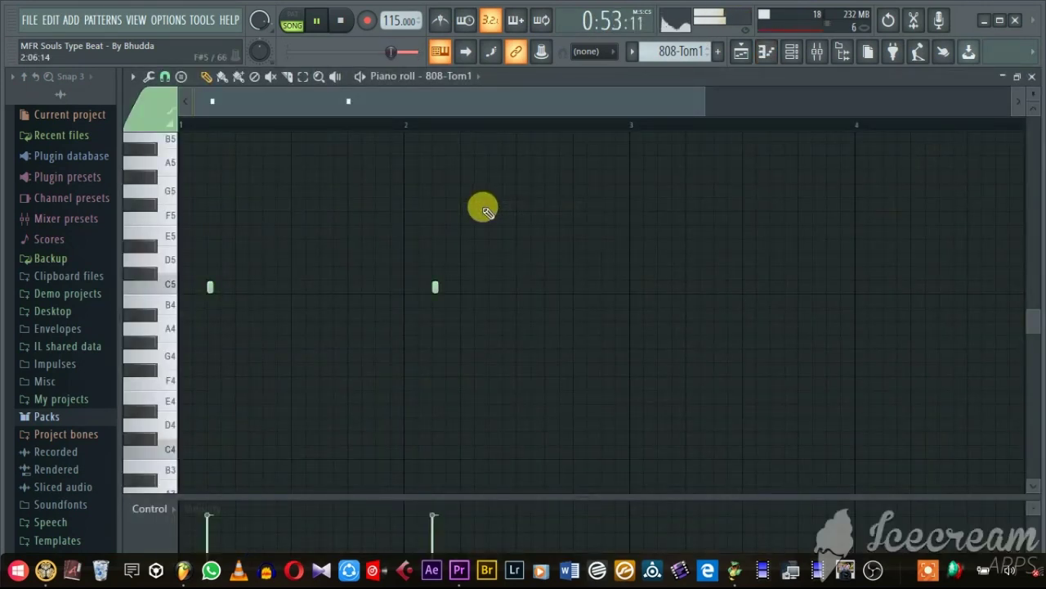
left_click(1032, 79)
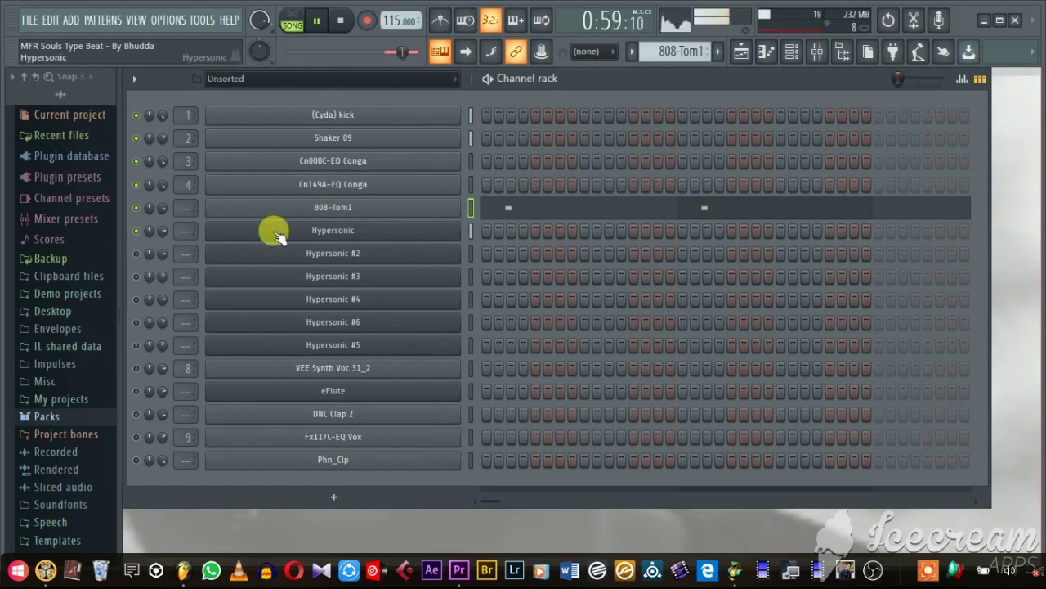
- Switch to the Hypersonic pattern and examine the full chord voicings in that channel's piano roll
scroll(648, 55, "down", 1)
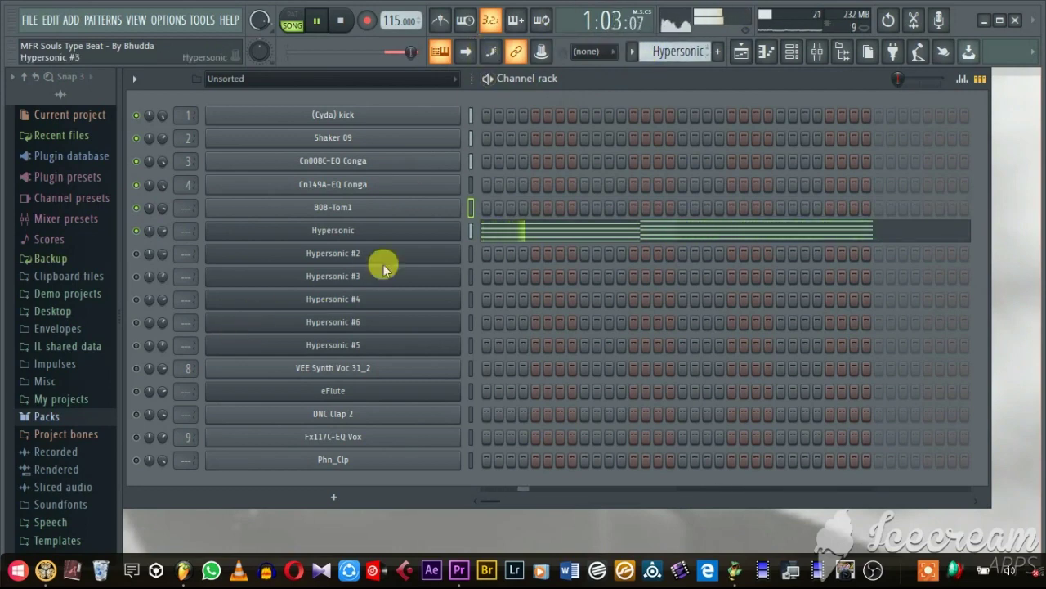
right_click(393, 232)
left_click(524, 233)
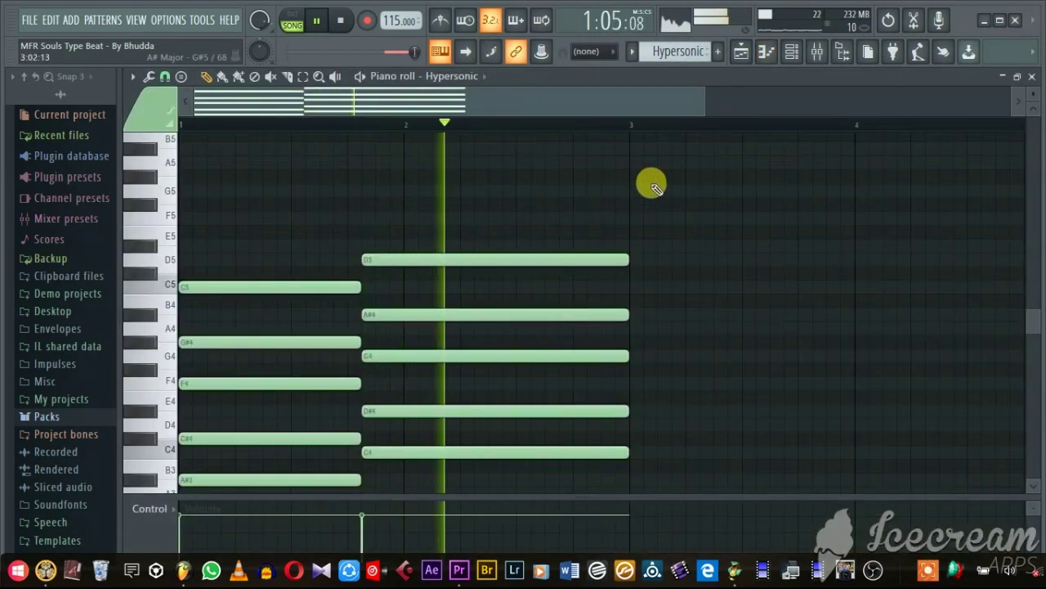
scroll(649, 182, "down", 2)
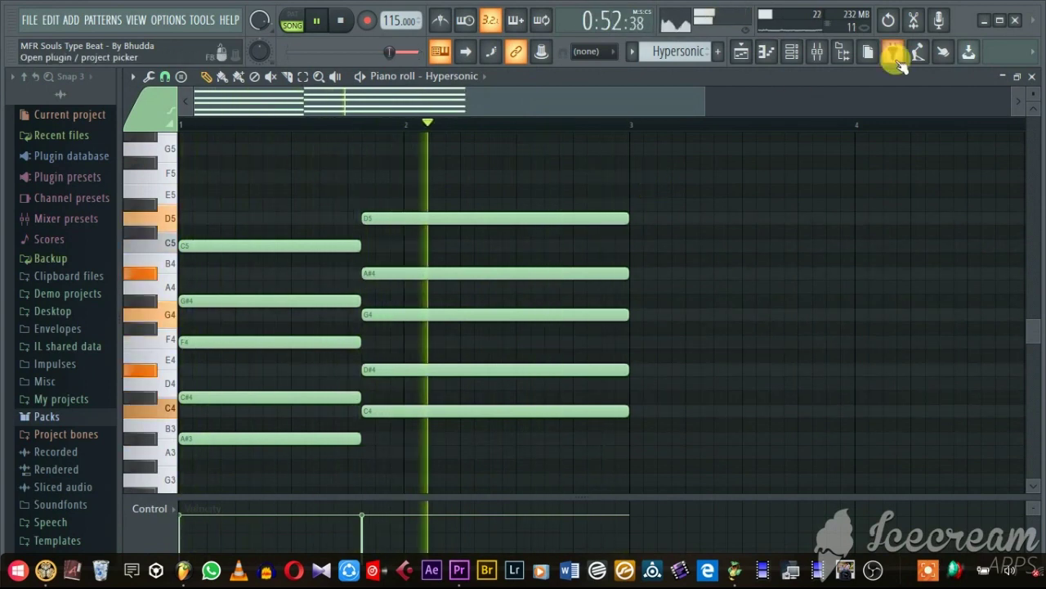
- Put the piano roll aside and check which patch the Hypersonic channel's instrument uses, closing the plugin window again
left_click(1005, 76)
left_click(389, 228)
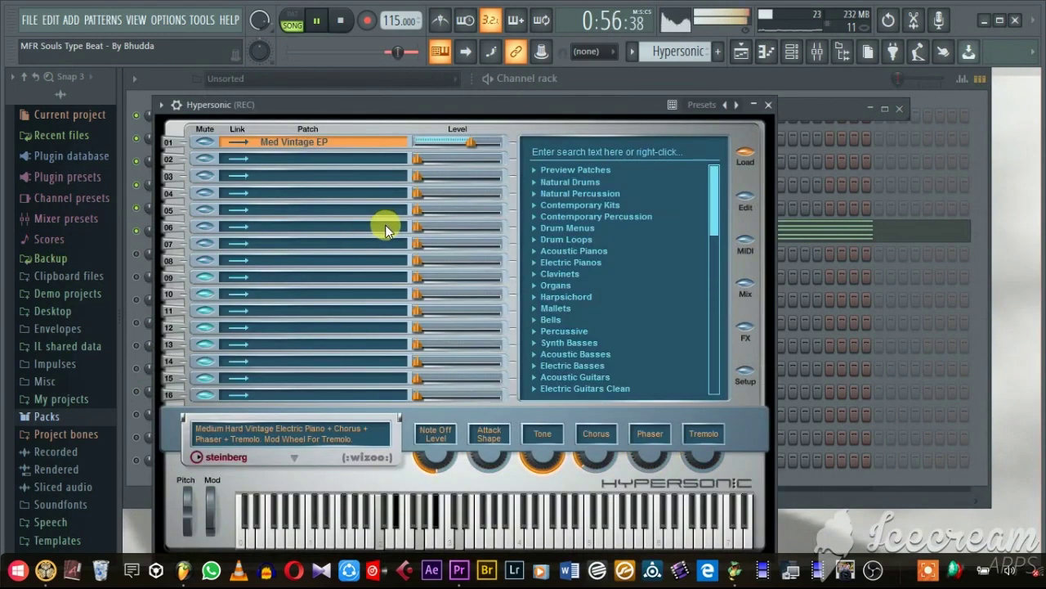
left_click(769, 106)
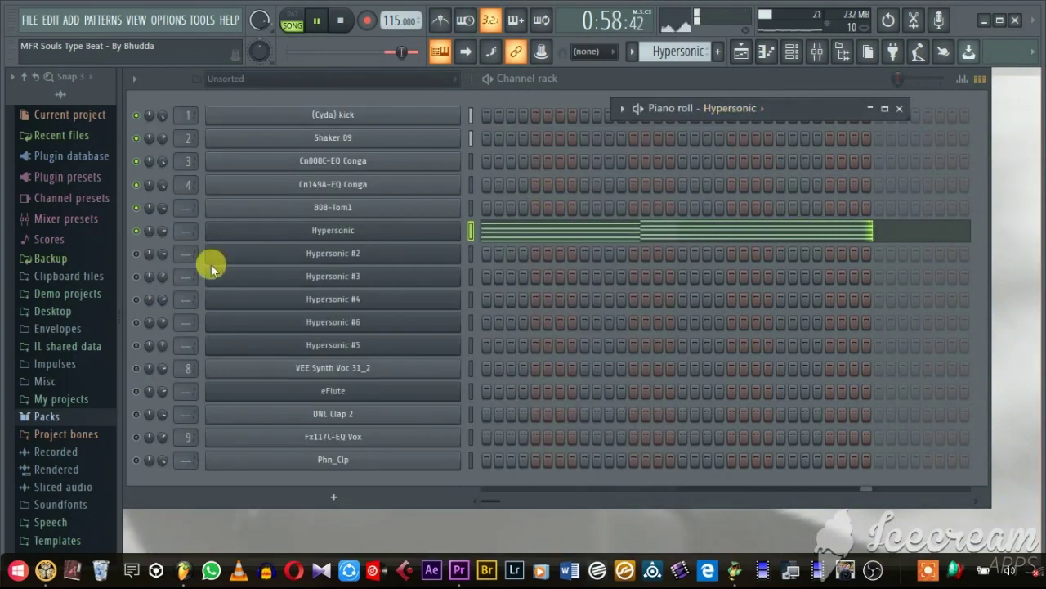
- Unmute the Hypersonic #2 channel and review its string pattern's chords in the maximized piano roll
left_click(136, 259)
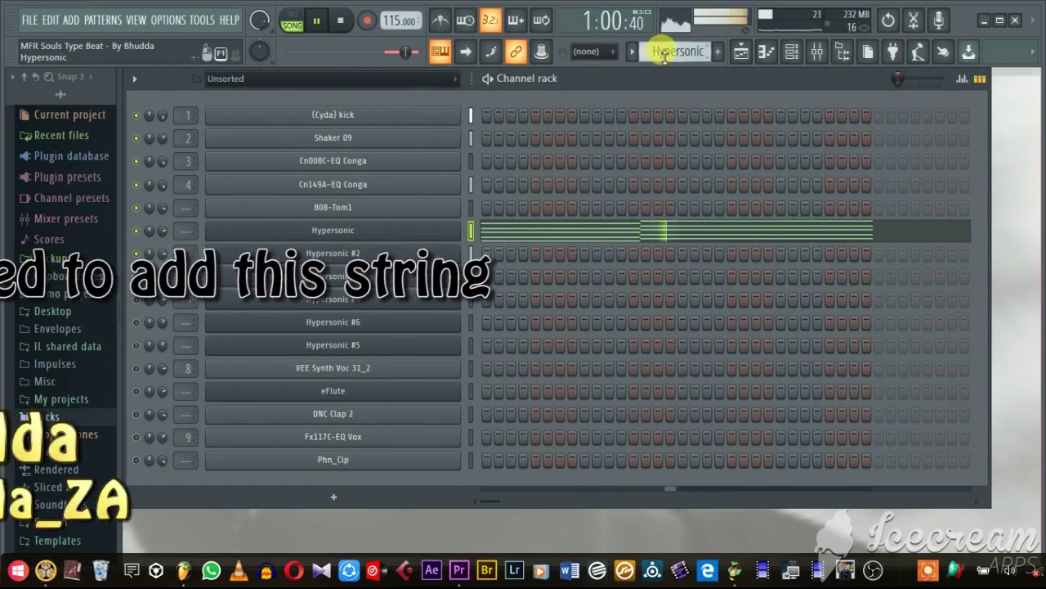
scroll(664, 52, "down", 1)
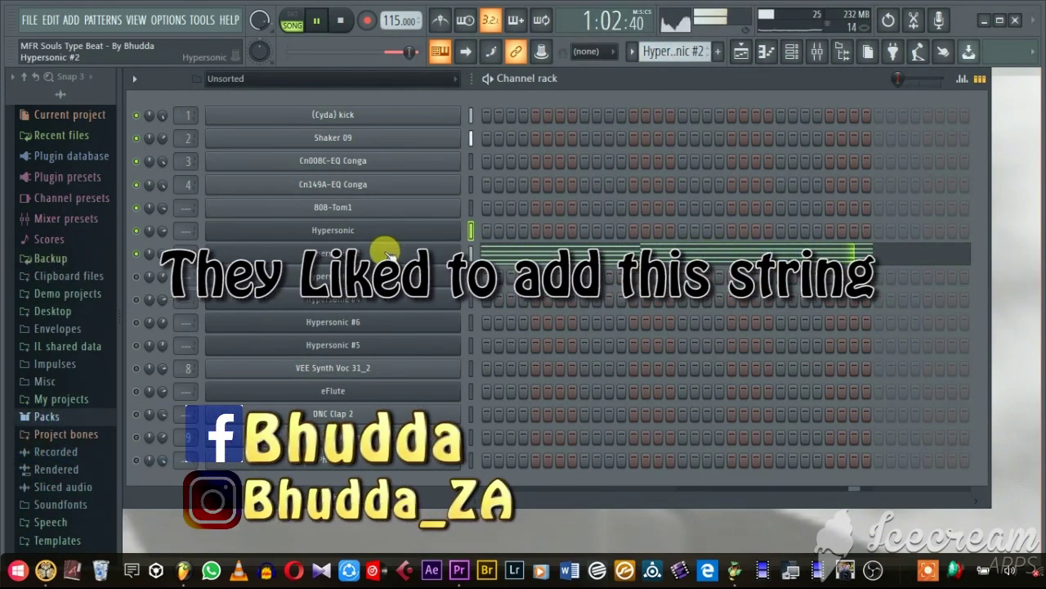
right_click(460, 246)
left_click(503, 251)
left_click(883, 109)
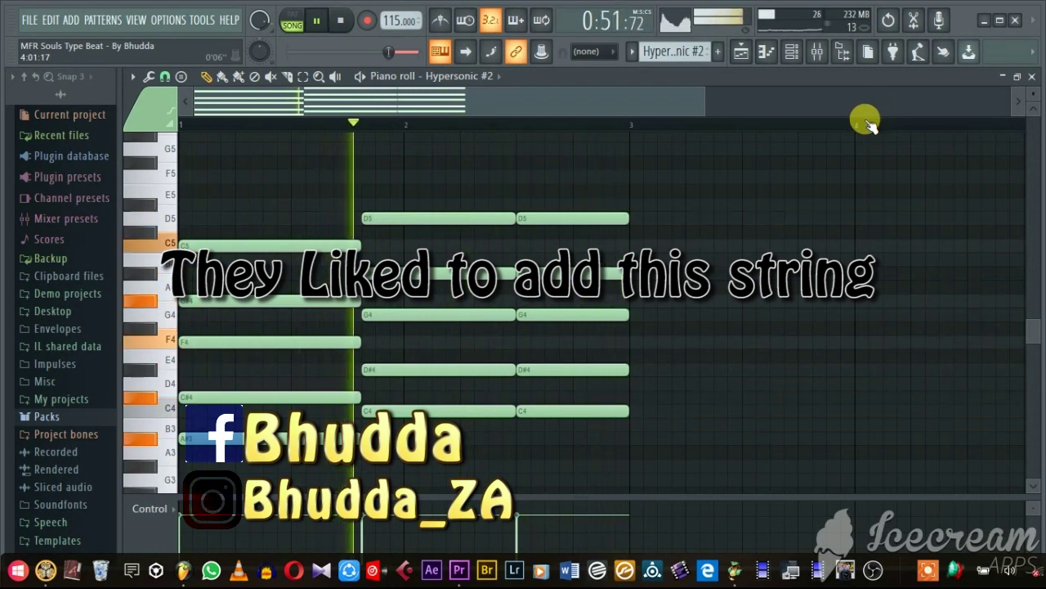
left_click(1033, 76)
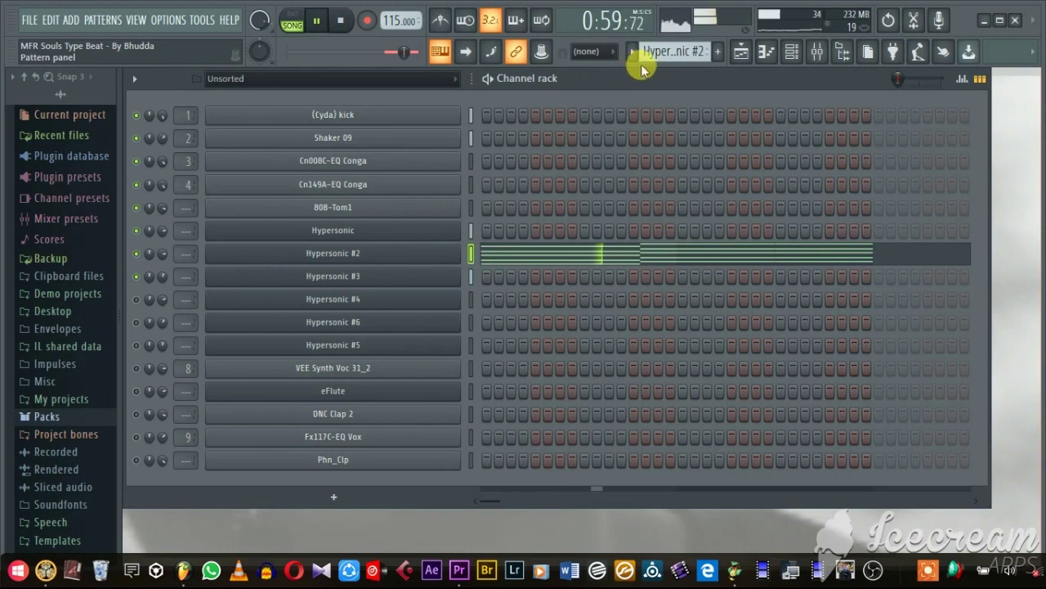
- Switch to the Hypersonic #3 pattern and examine all of its chords across both bars in the piano roll
scroll(645, 52, "down", 1)
right_click(458, 276)
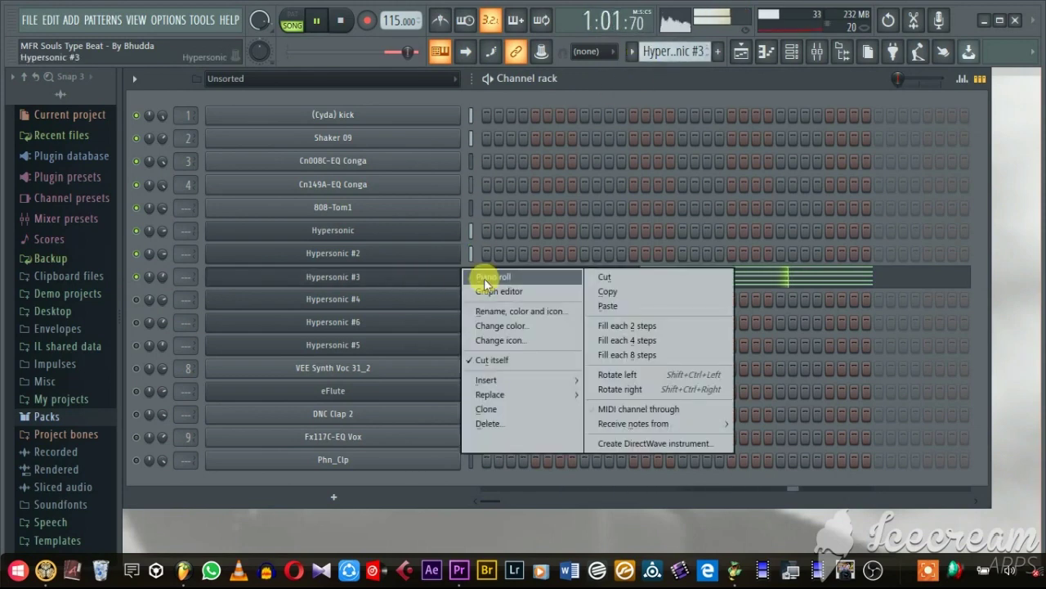
left_click(488, 282)
left_click_drag(1000, 110, 794, 95)
double_click(791, 96)
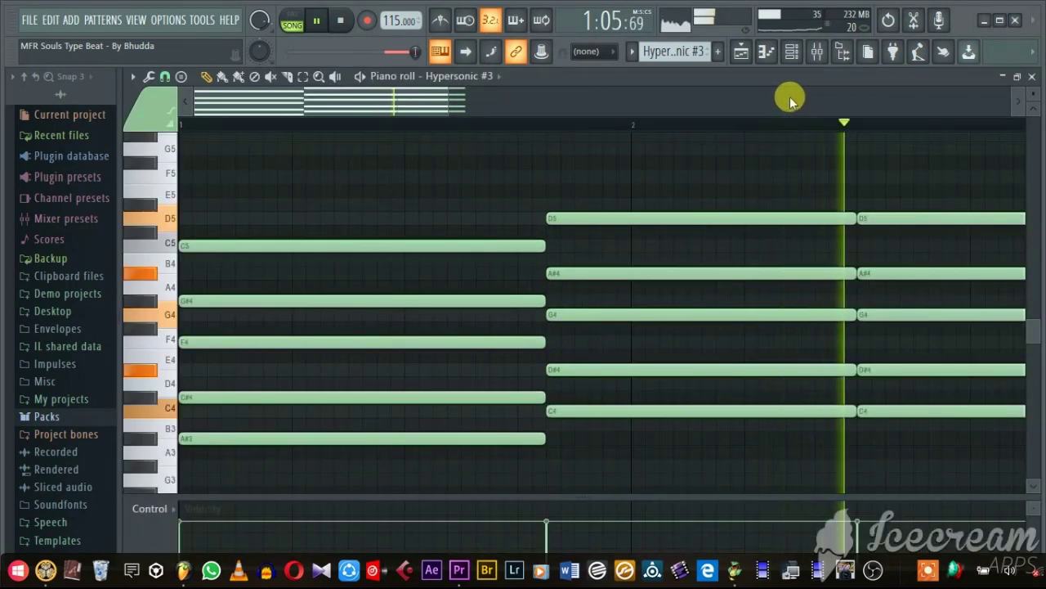
scroll(794, 121, "down", 2)
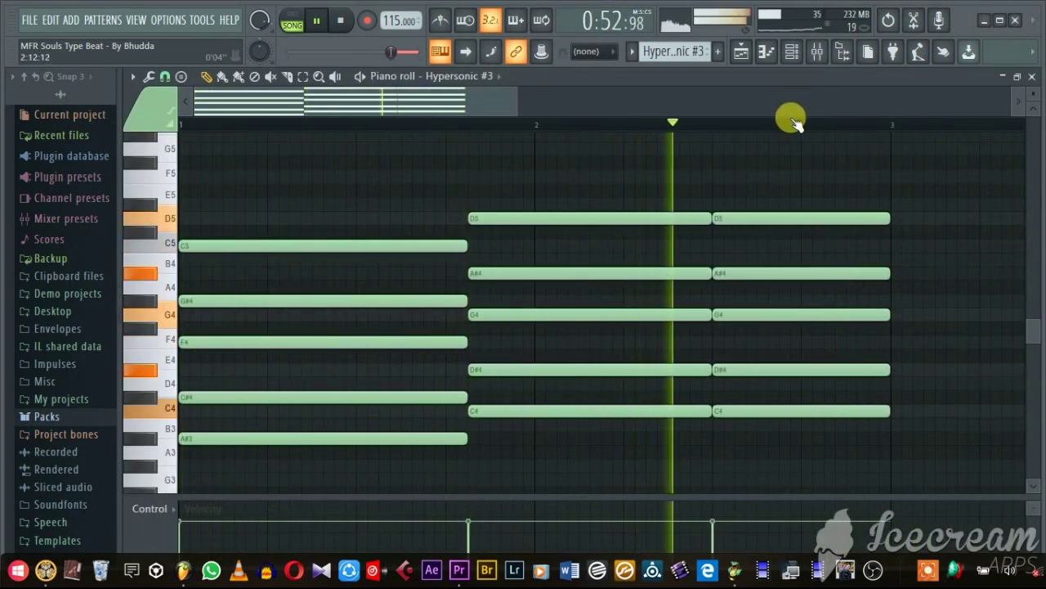
left_click(1031, 76)
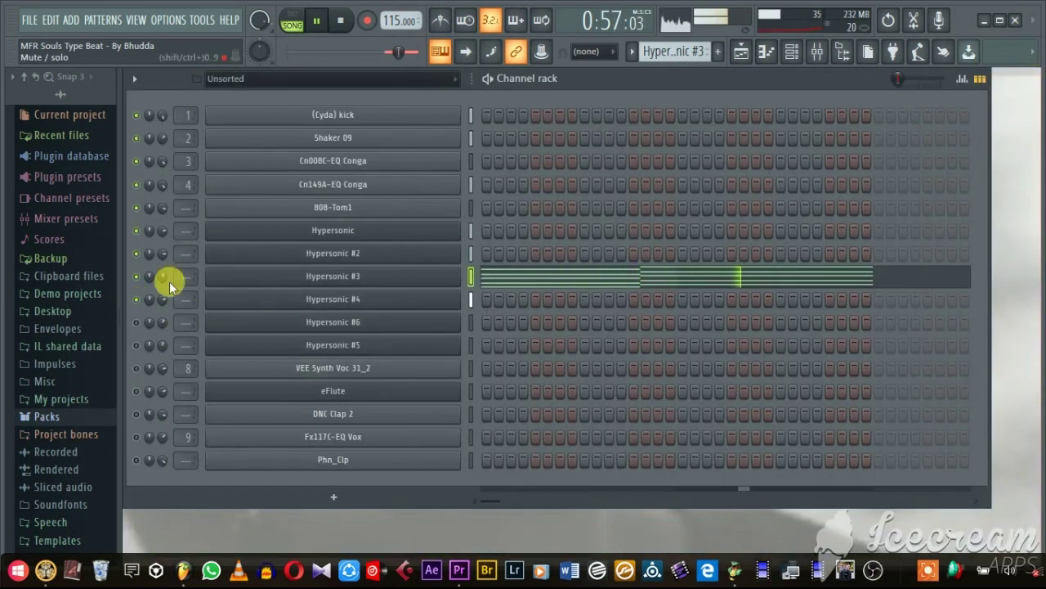
- Find Pattern 13 and examine the alternating organ notes of the Hypersonic #4 channel in the piano roll
scroll(646, 54, "down", 5)
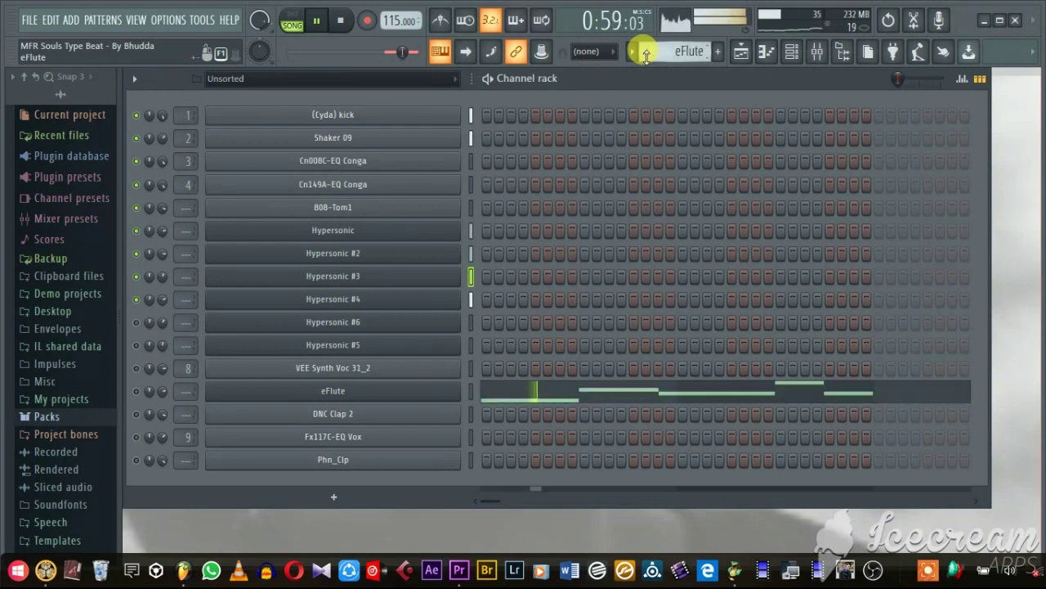
scroll(646, 54, "up", 4)
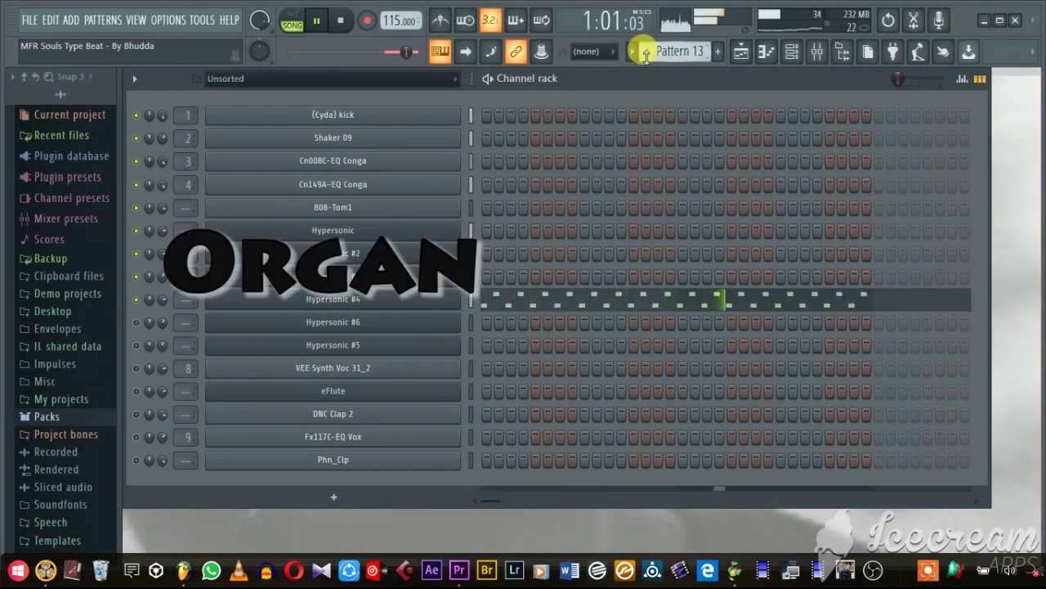
right_click(434, 308)
left_click(509, 300)
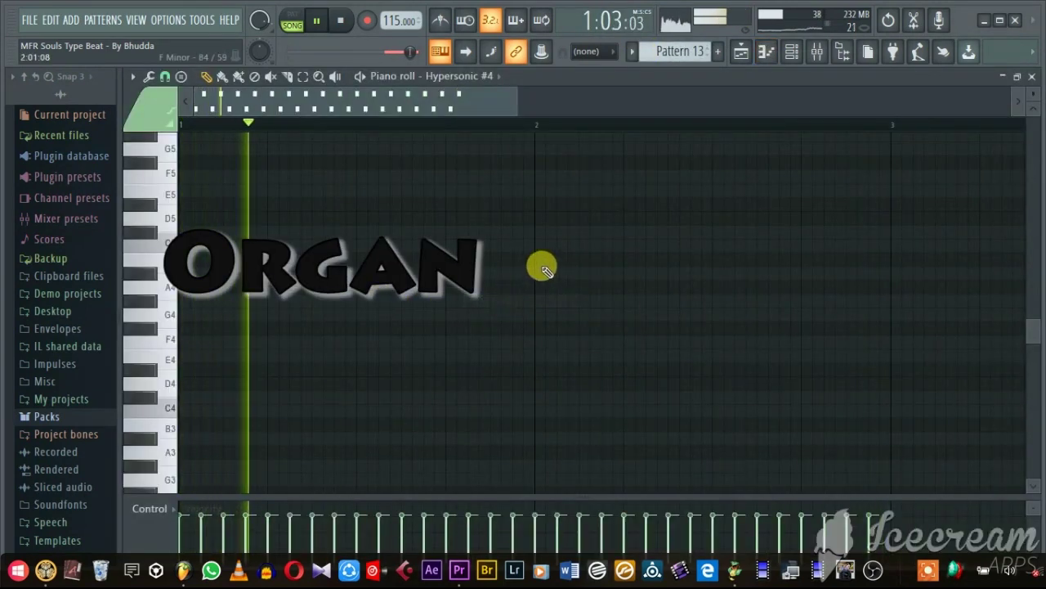
scroll(568, 249, "up", 3)
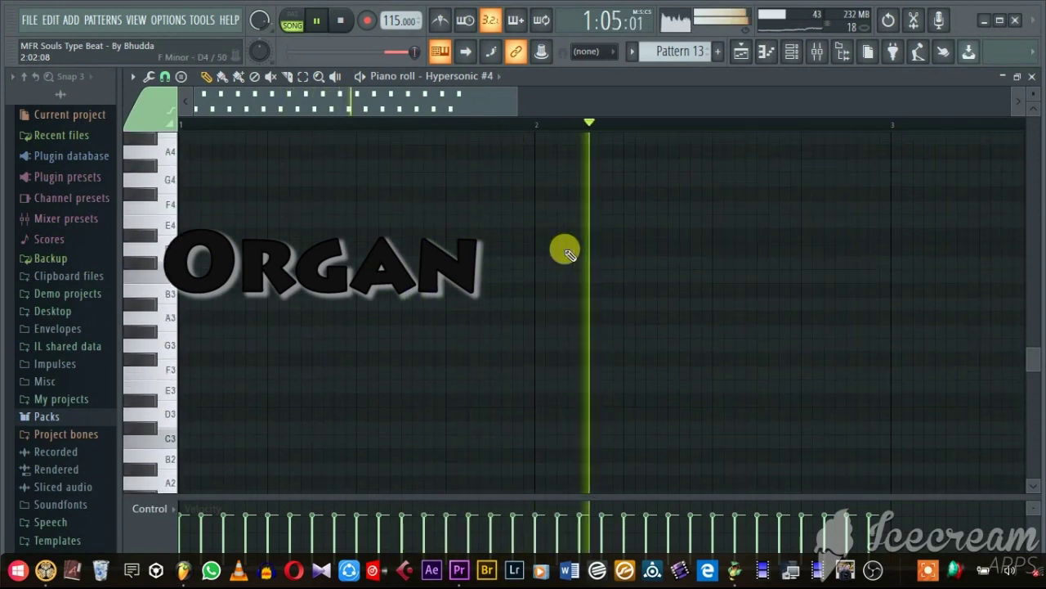
scroll(569, 253, "up", 7)
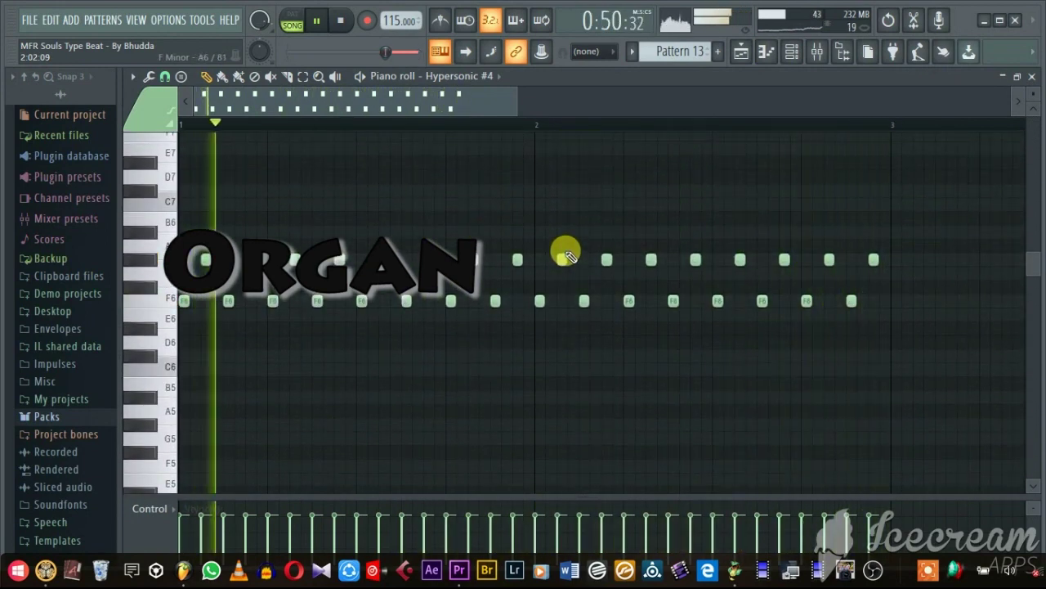
left_click(1033, 77)
- Browse the patterns to Pattern 14 and examine the Hypersonic #6 chords in the piano roll
scroll(675, 46, "up", 1)
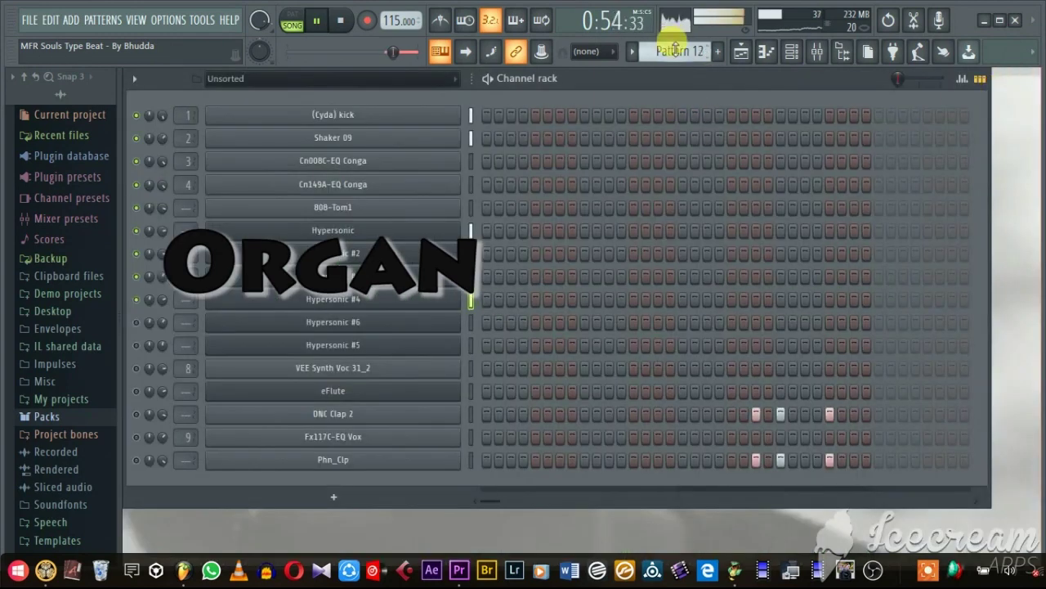
scroll(675, 47, "up", 3)
scroll(675, 48, "down", 1)
scroll(675, 47, "down", 1)
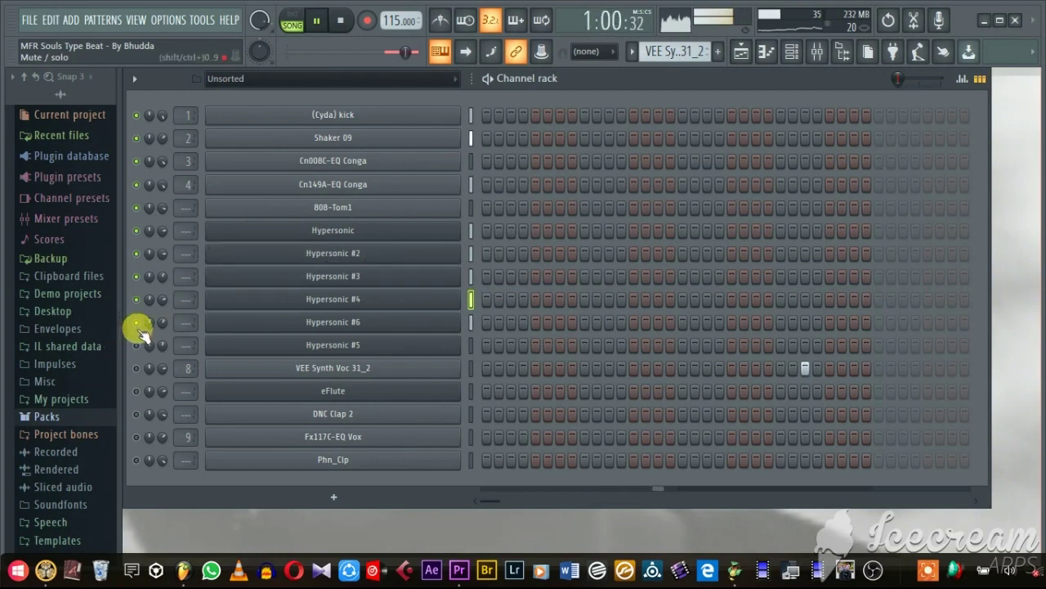
scroll(677, 51, "down", 4)
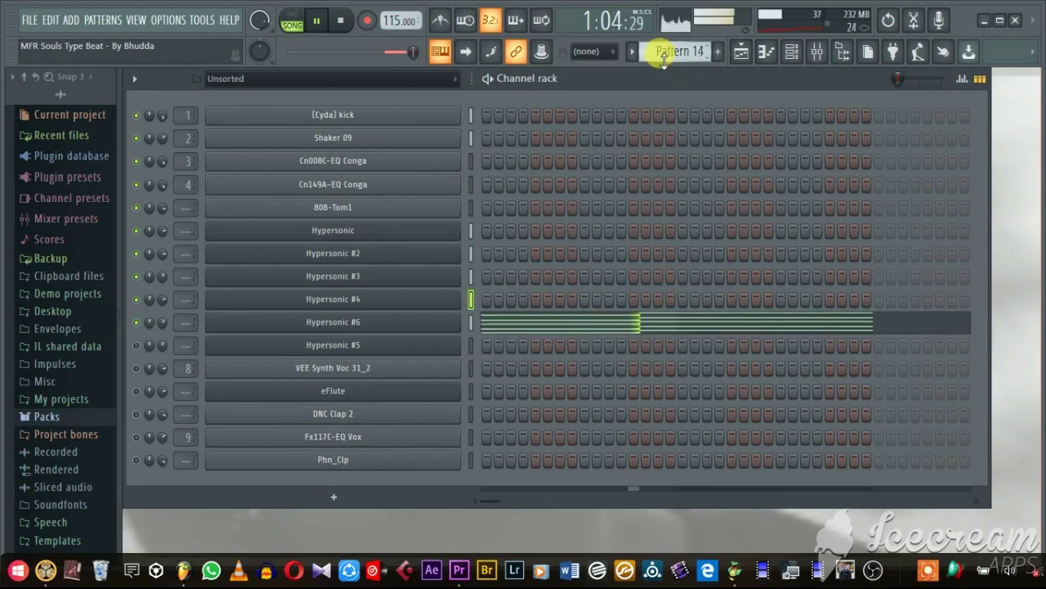
right_click(458, 320)
left_click(495, 324)
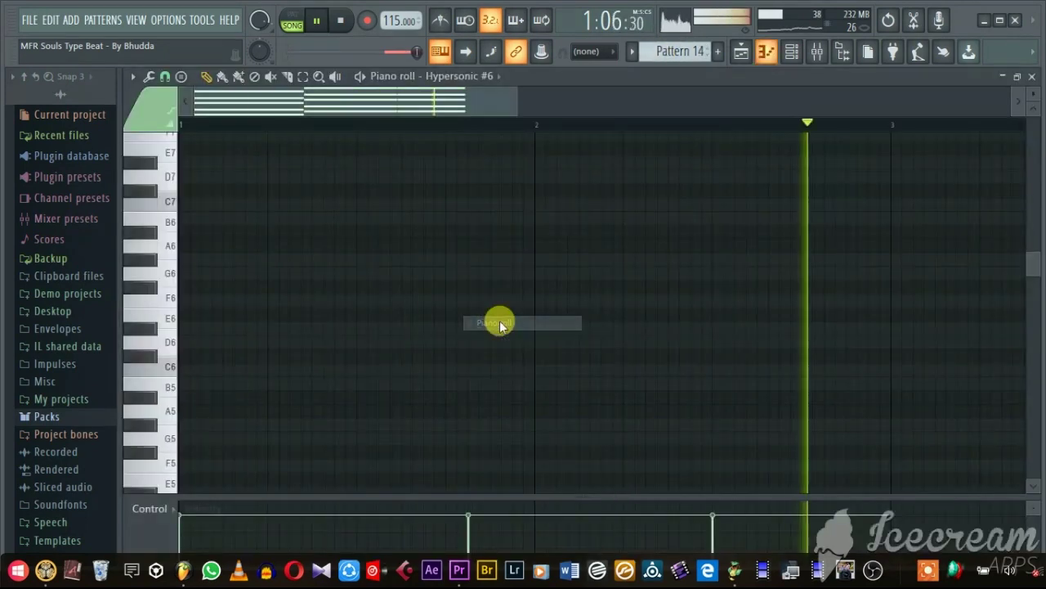
scroll(417, 310, "down", 5)
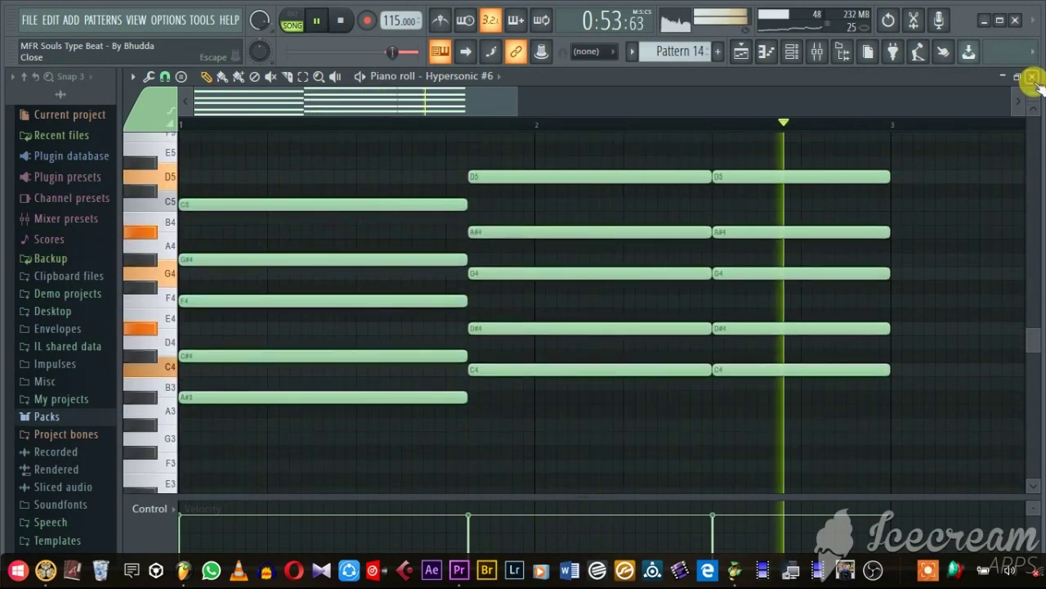
left_click(1032, 77)
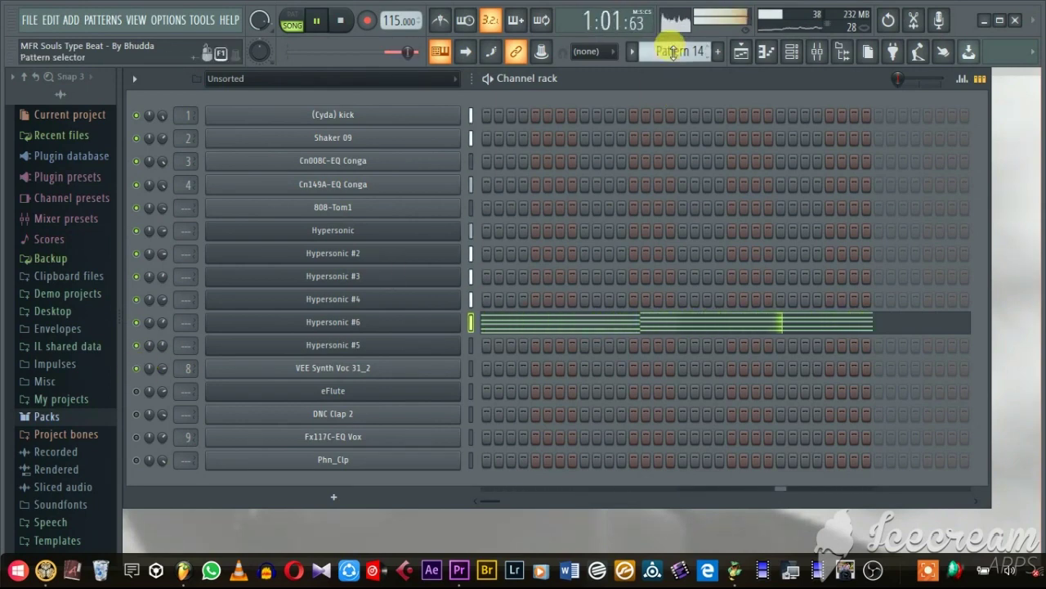
- Switch to the VEE Synth Voc 31_2 pattern to view its vocal hit in the step sequencer
scroll(674, 50, "down", 2)
scroll(673, 51, "down", 2)
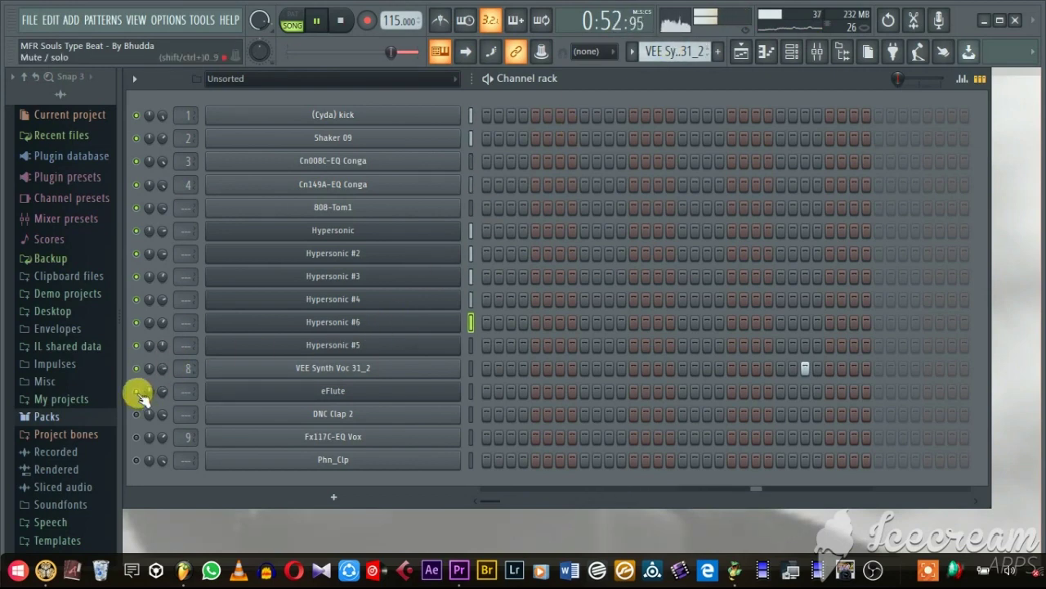
- Switch to the eFlute pattern and examine the bassline notes of the eFlute channel in the piano roll
scroll(678, 53, "up", 4)
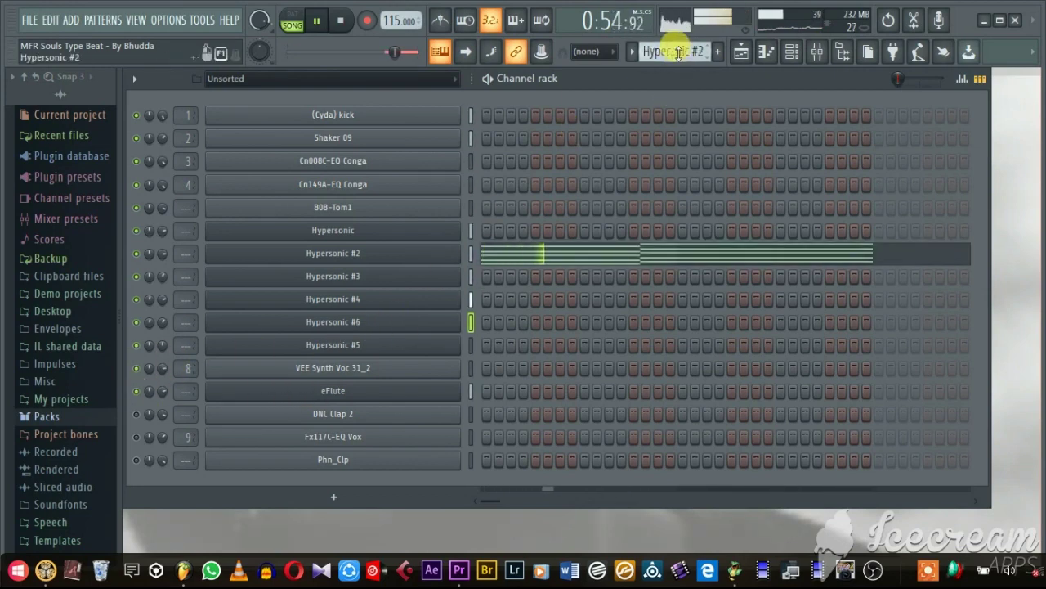
scroll(679, 52, "down", 2)
scroll(679, 52, "down", 6)
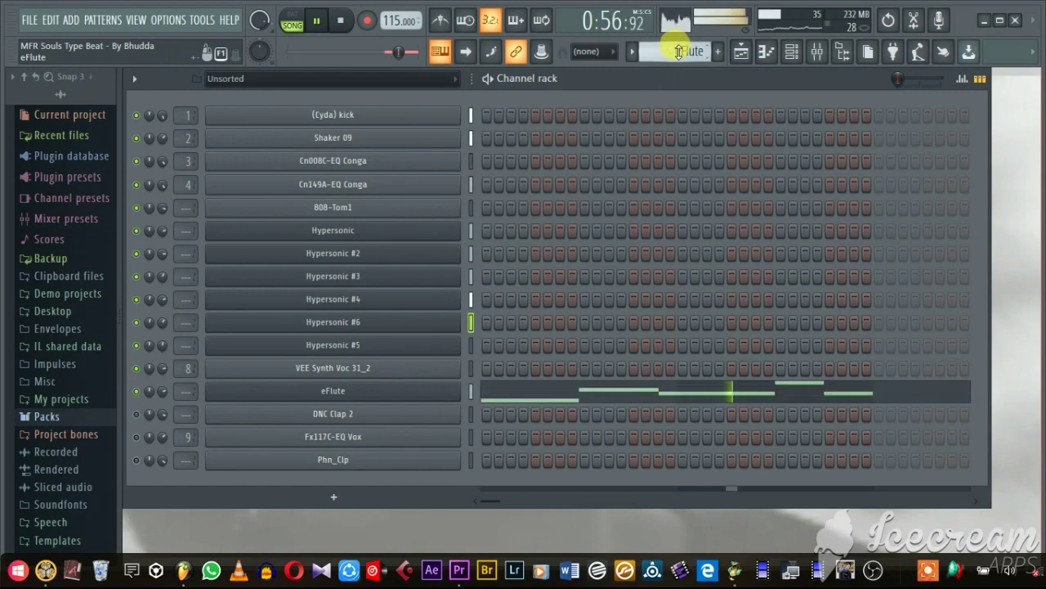
right_click(404, 390)
left_click(524, 366)
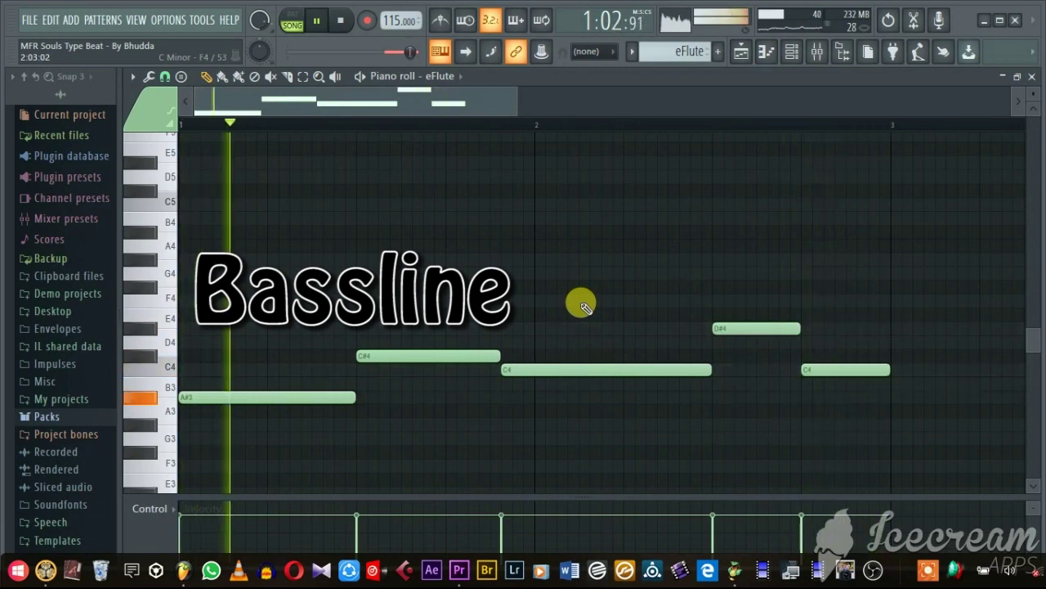
left_click(1031, 77)
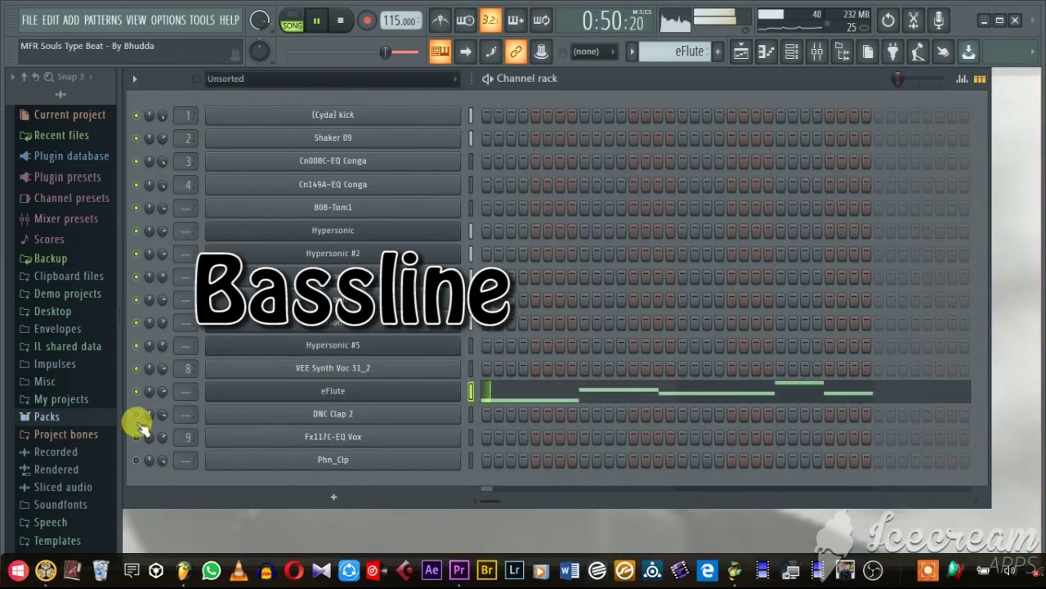
- Browse past Pattern 11 to Pattern 12 and examine the Phn_Clp clap hits in the piano roll
scroll(671, 51, "down", 1)
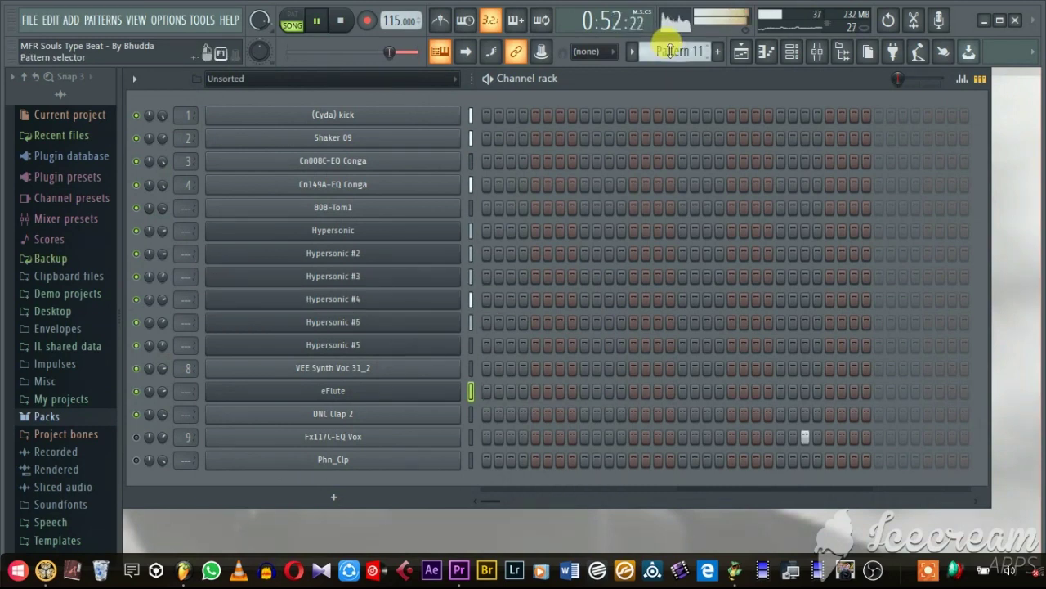
scroll(671, 50, "up", 3)
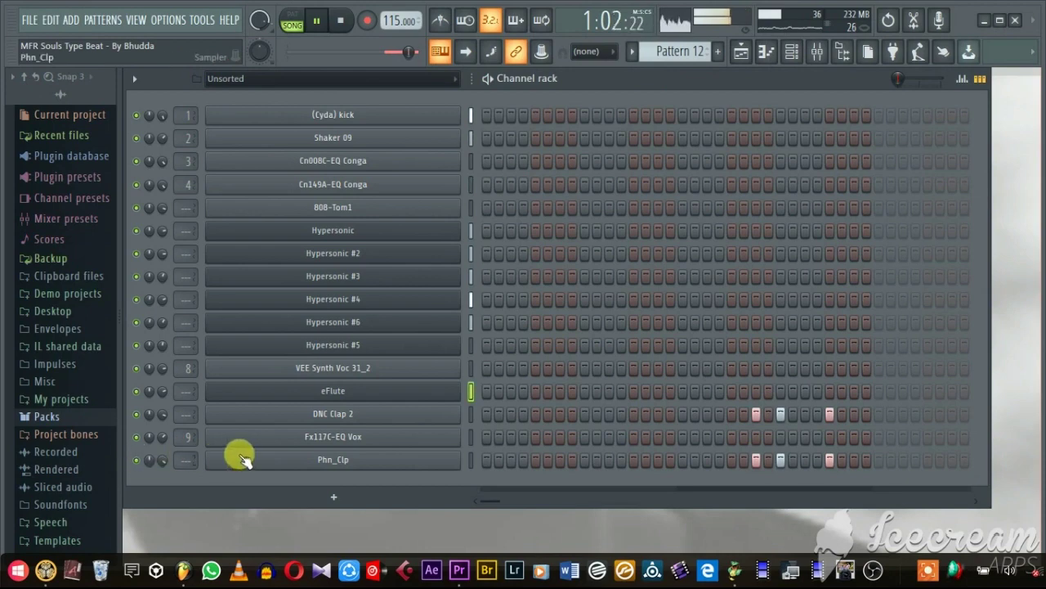
right_click(357, 462)
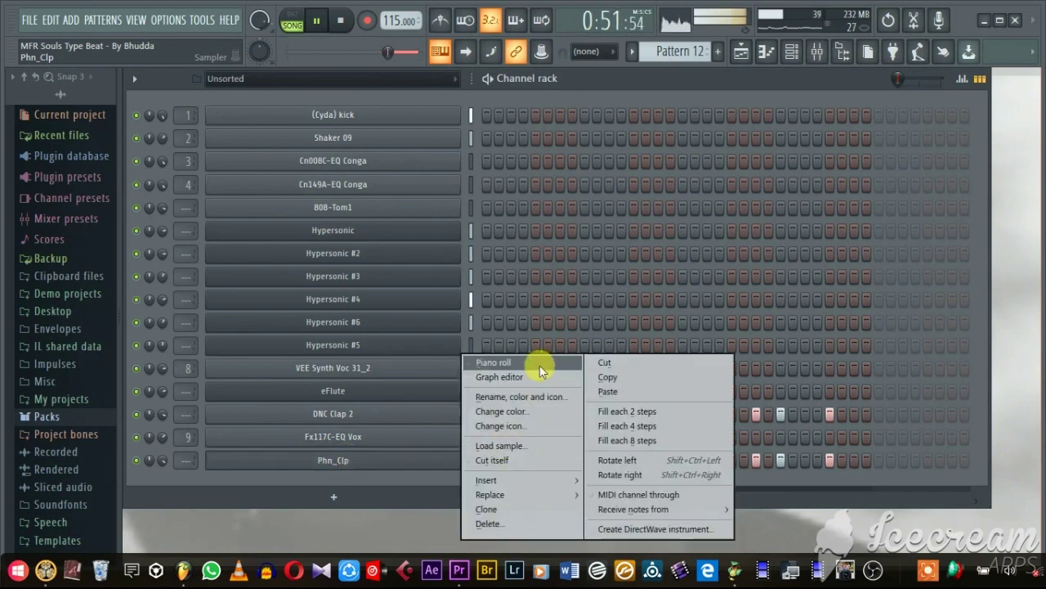
left_click(537, 365)
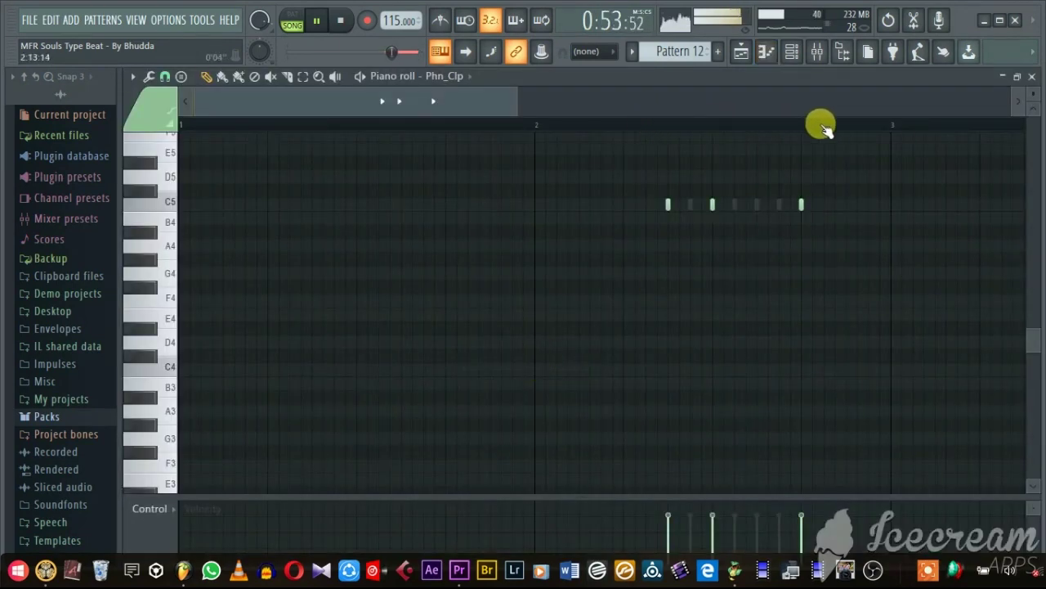
scroll(869, 245, "up", 3)
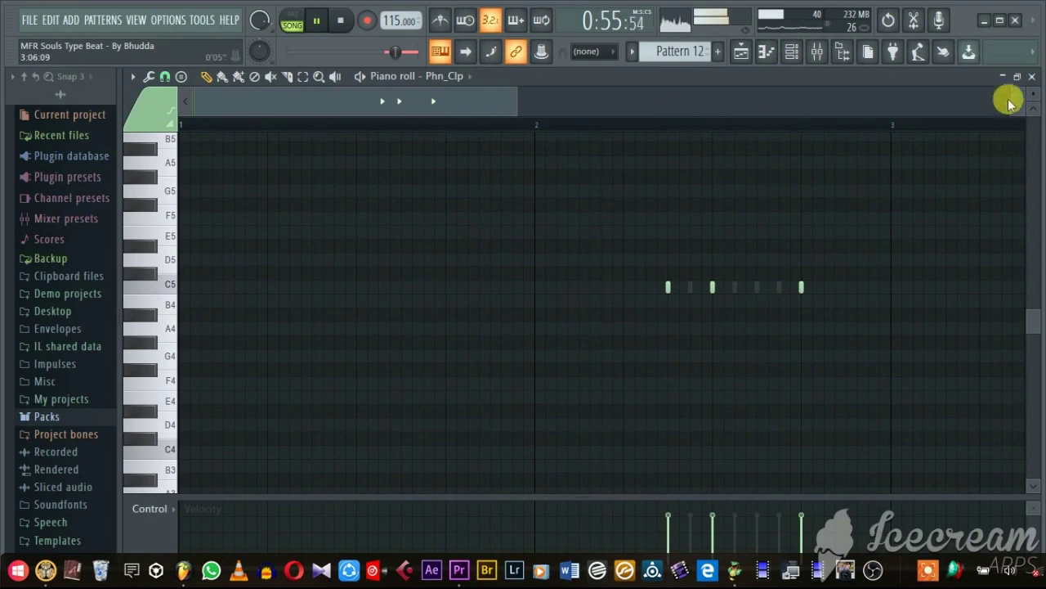
left_click(1033, 79)
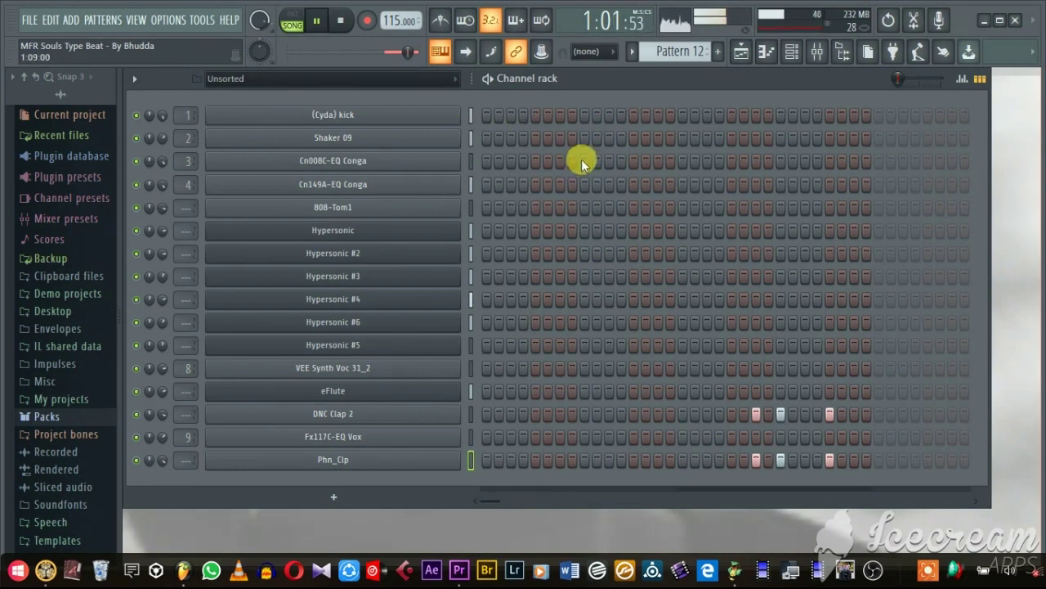
- Show the playlist arrangement, look over the section at bars 25 to 32, and play the song from bar 1
left_click(745, 52)
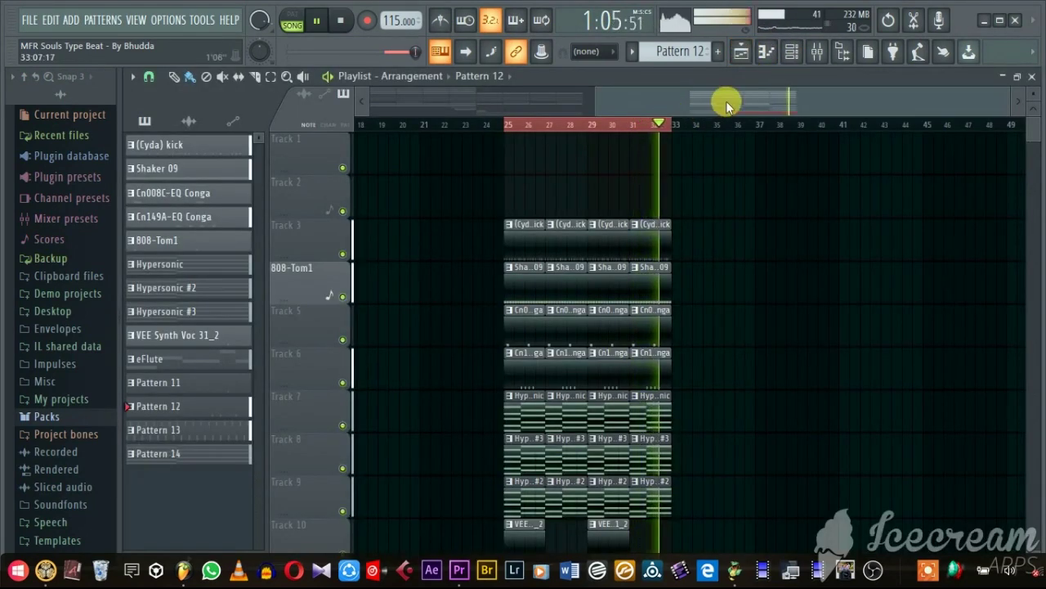
left_click_drag(725, 100, 712, 98)
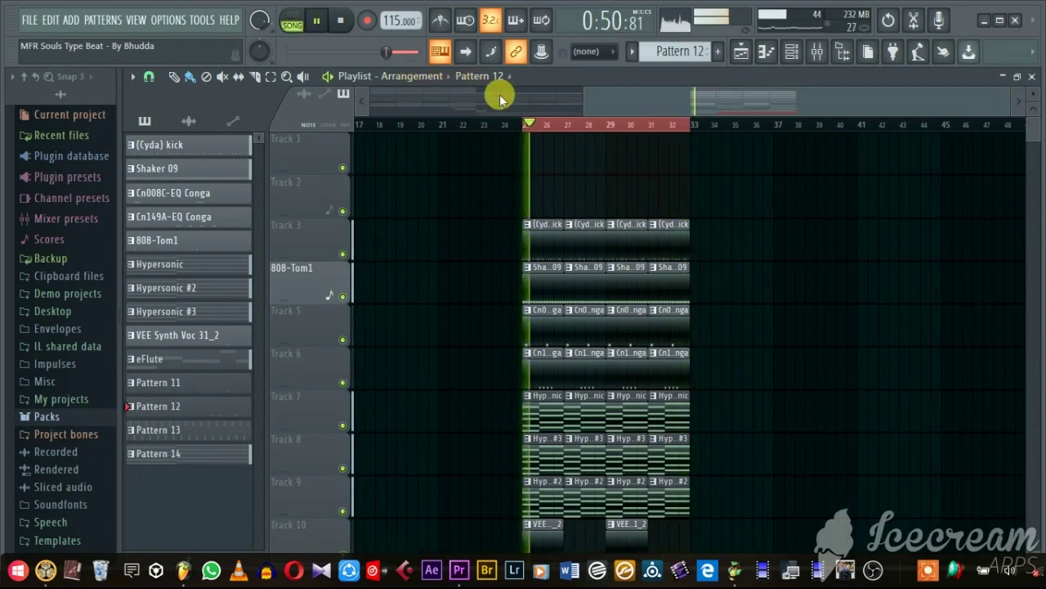
scroll(743, 243, "down", 4)
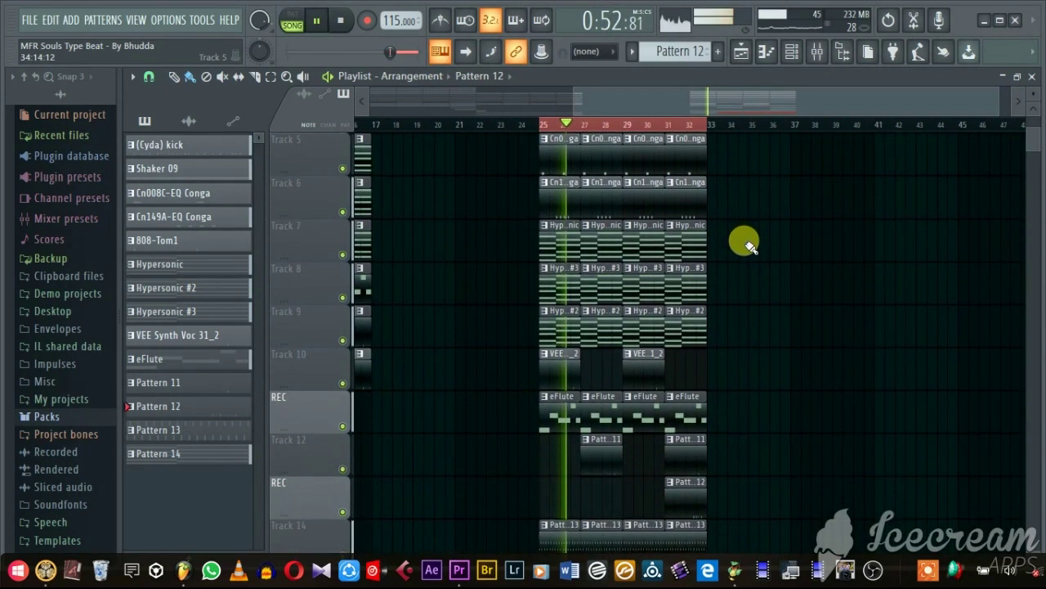
scroll(750, 245, "up", 1)
left_click_drag(643, 105, 357, 105)
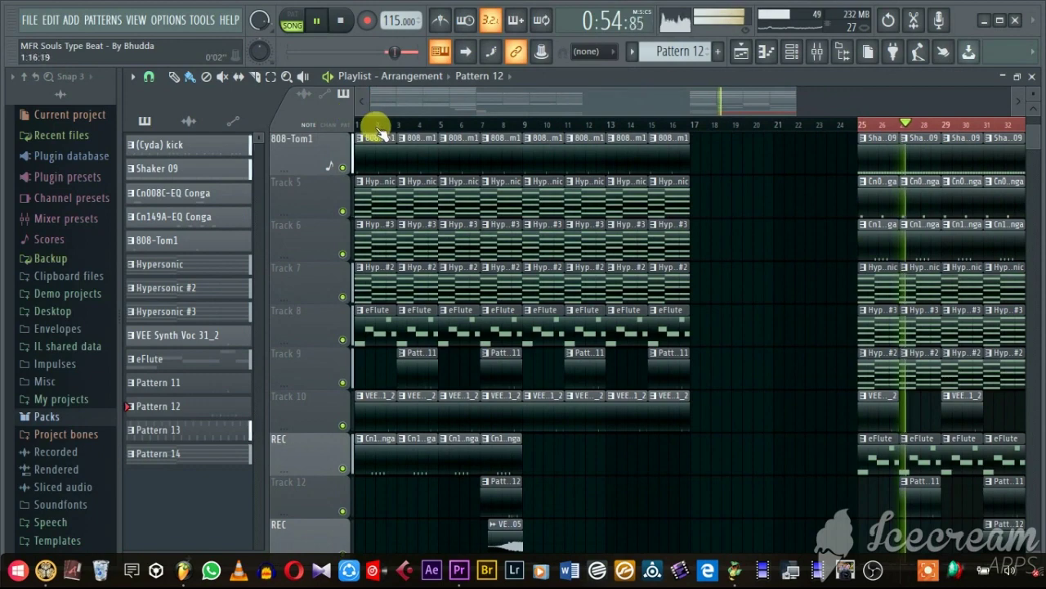
left_click(357, 125)
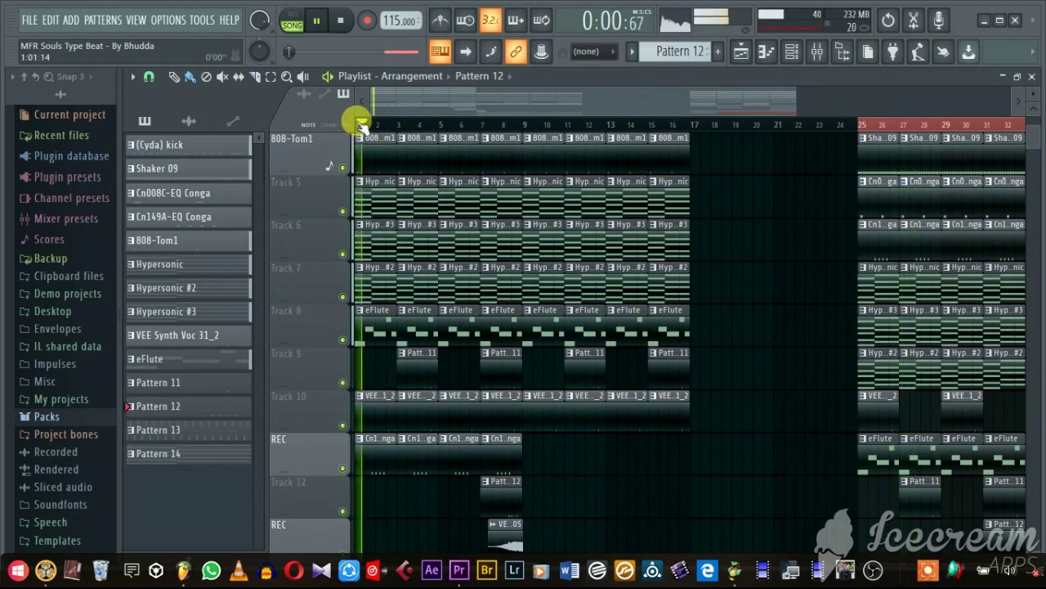
- Examine the clip layout across all playlist tracks down to Track 16, with both song sections in view
scroll(567, 169, "down", 5)
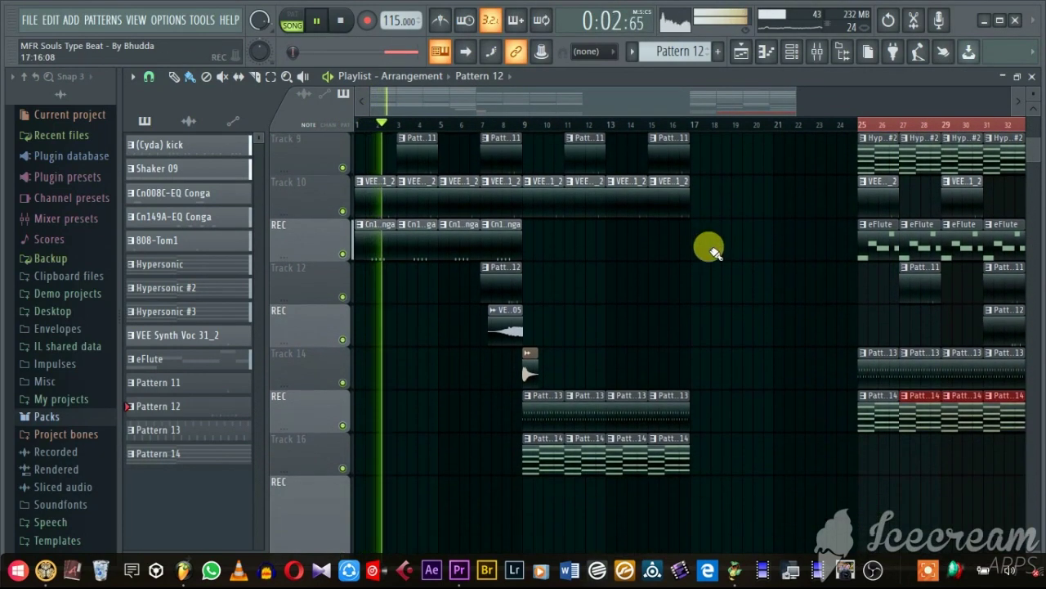
scroll(711, 245, "up", 3)
scroll(568, 122, "down", 3)
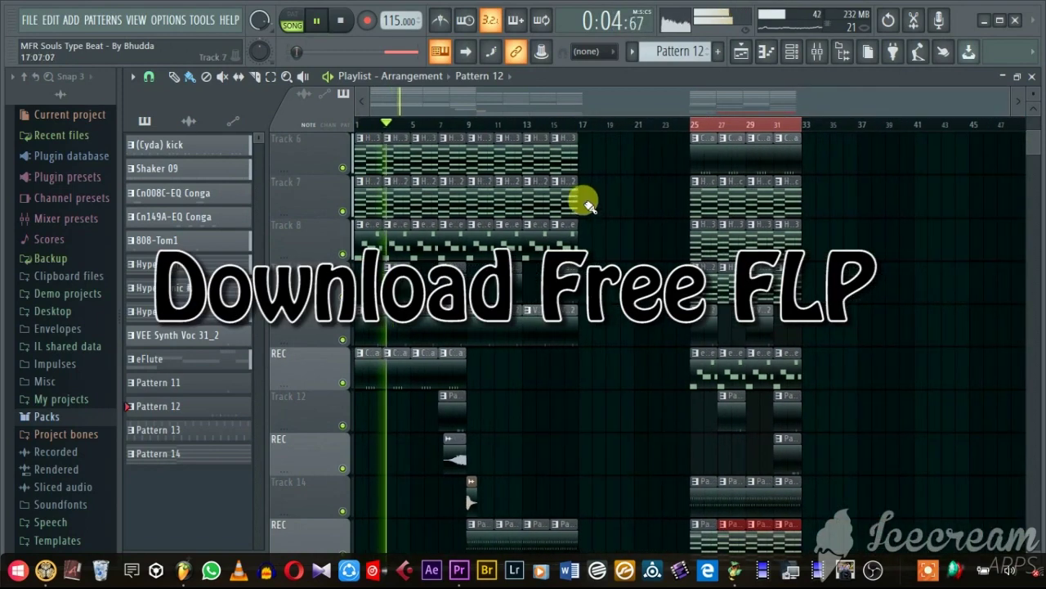
scroll(589, 205, "down", 4)
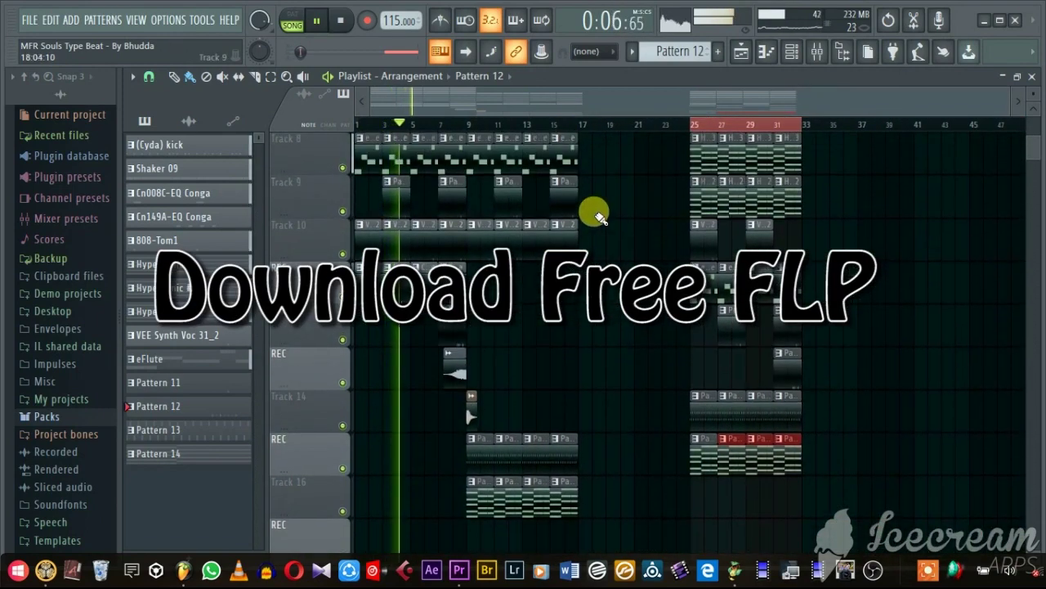
scroll(599, 214, "up", 2)
scroll(600, 214, "up", 6)
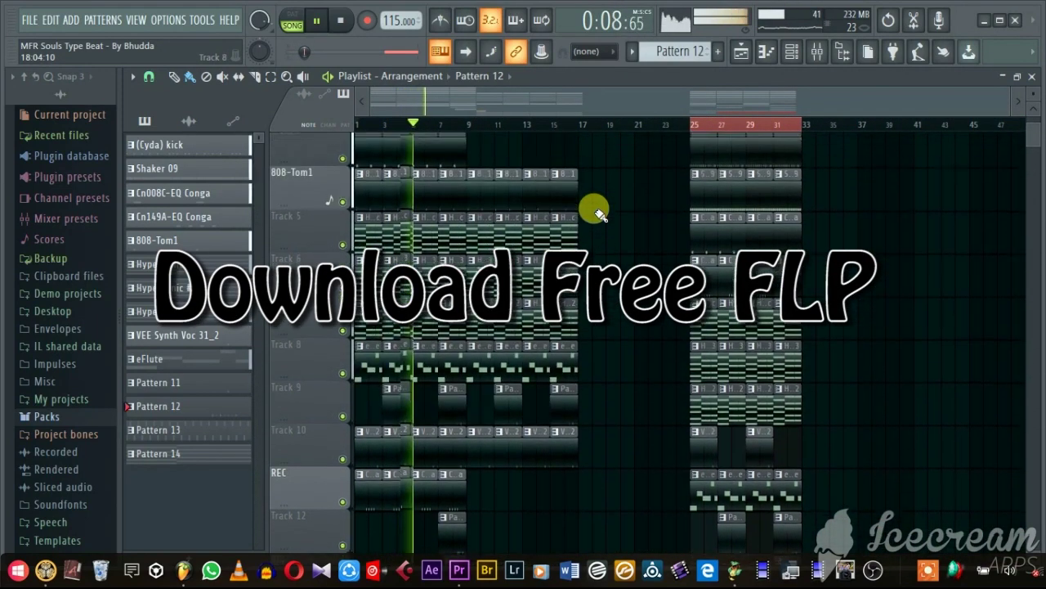
scroll(605, 190, "down", 8)
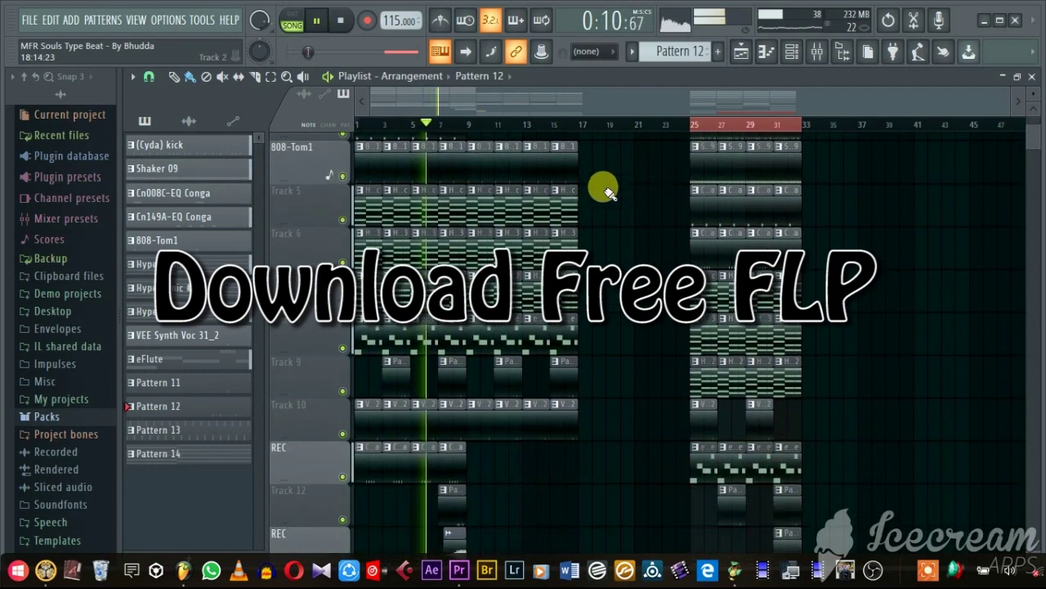